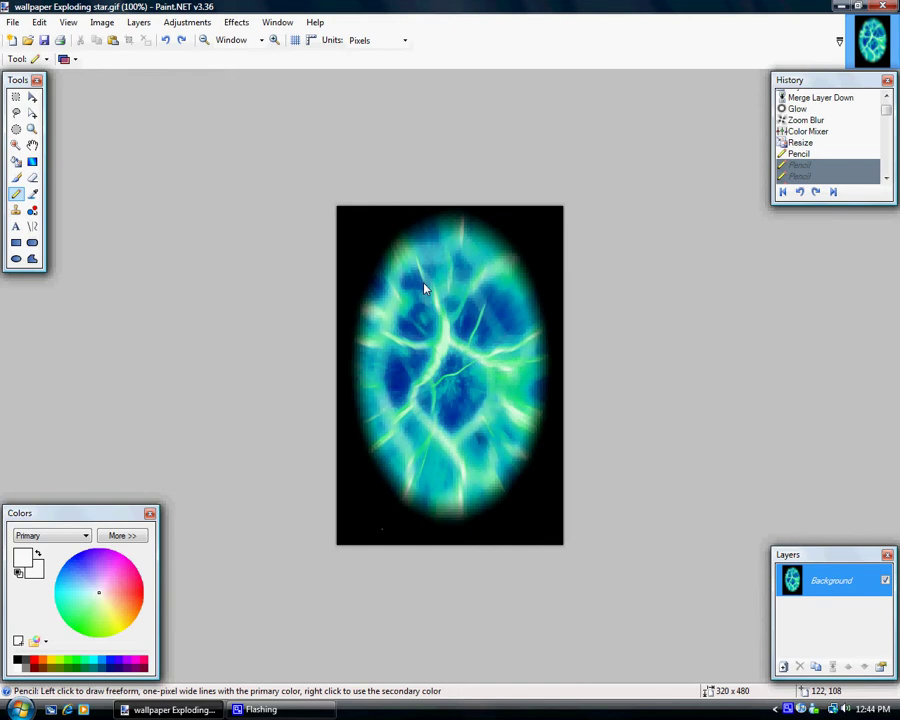
Step: Close the current wallpaper image and open the cracked-earth photo ps1475092.jpg from the personal Pictures folder
left_click(884, 30)
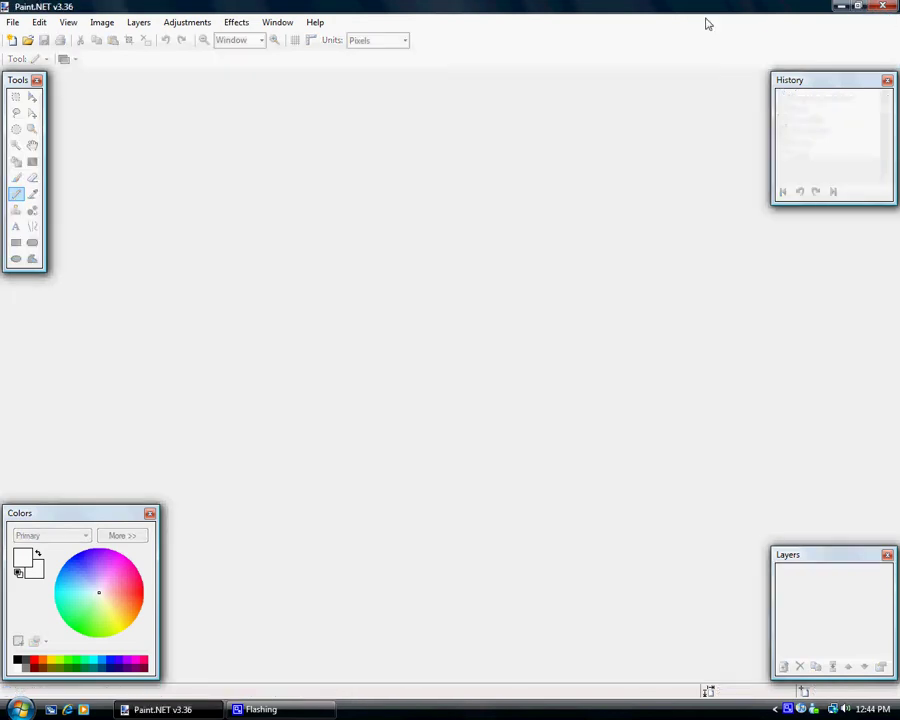
left_click(14, 22)
left_click(31, 57)
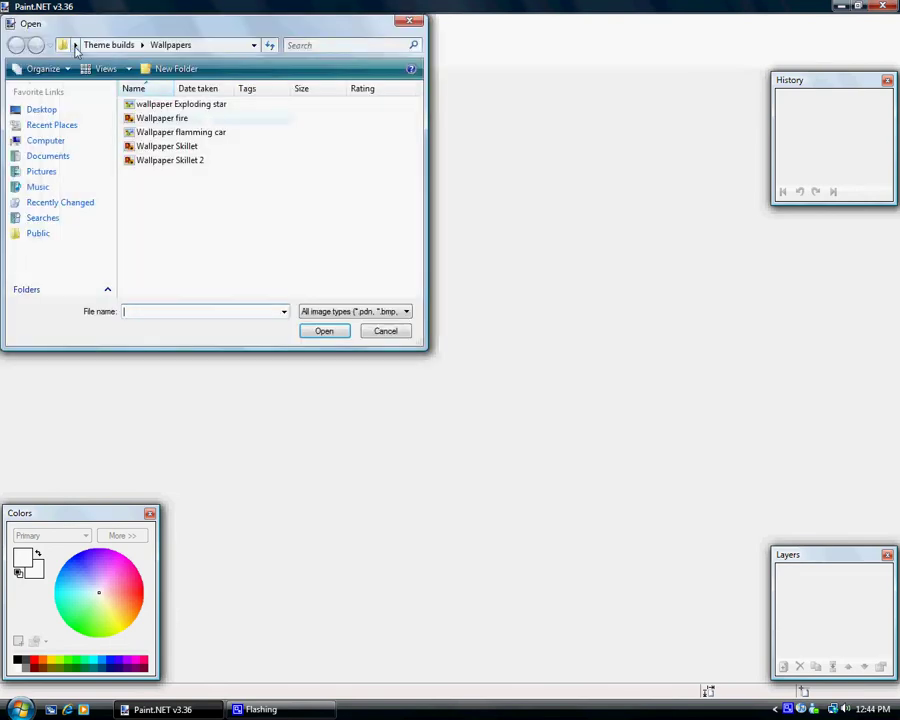
left_click(75, 46)
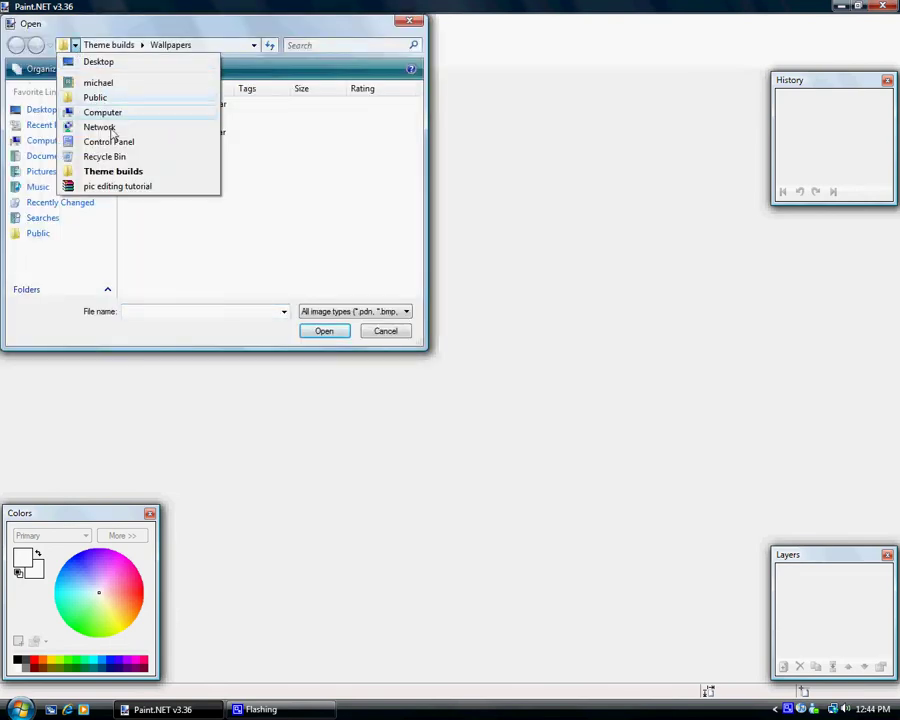
left_click(107, 87)
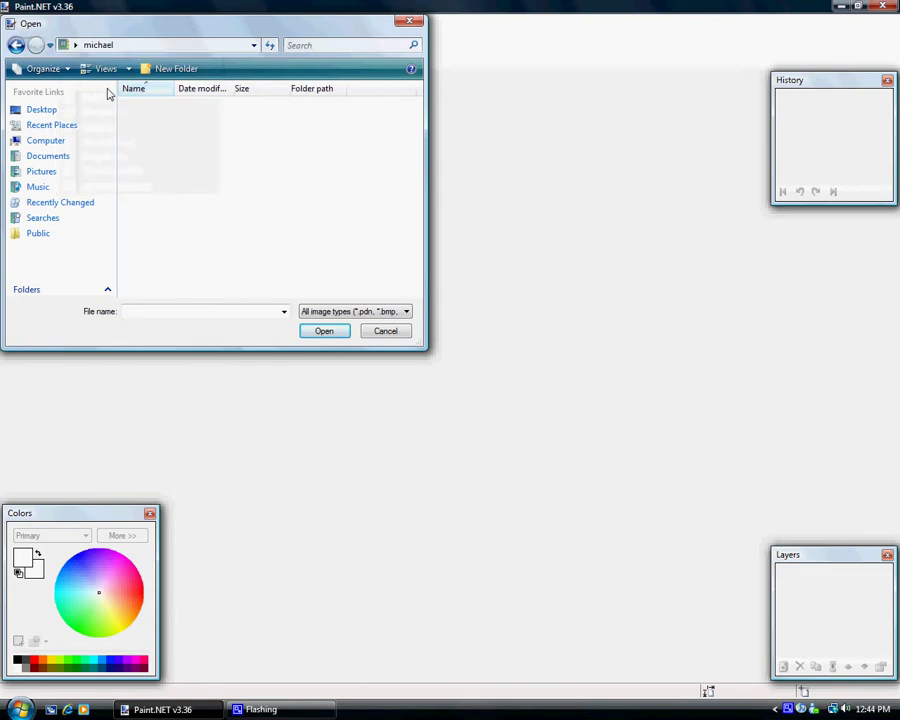
left_click_drag(420, 150, 418, 215)
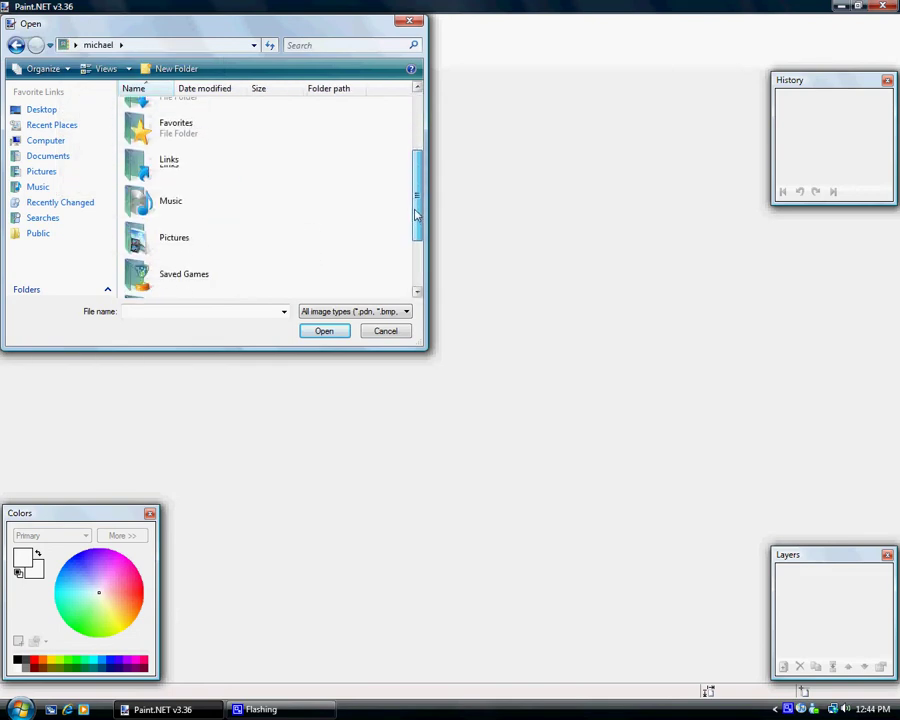
double_click(163, 232)
left_click(256, 252)
double_click(256, 252)
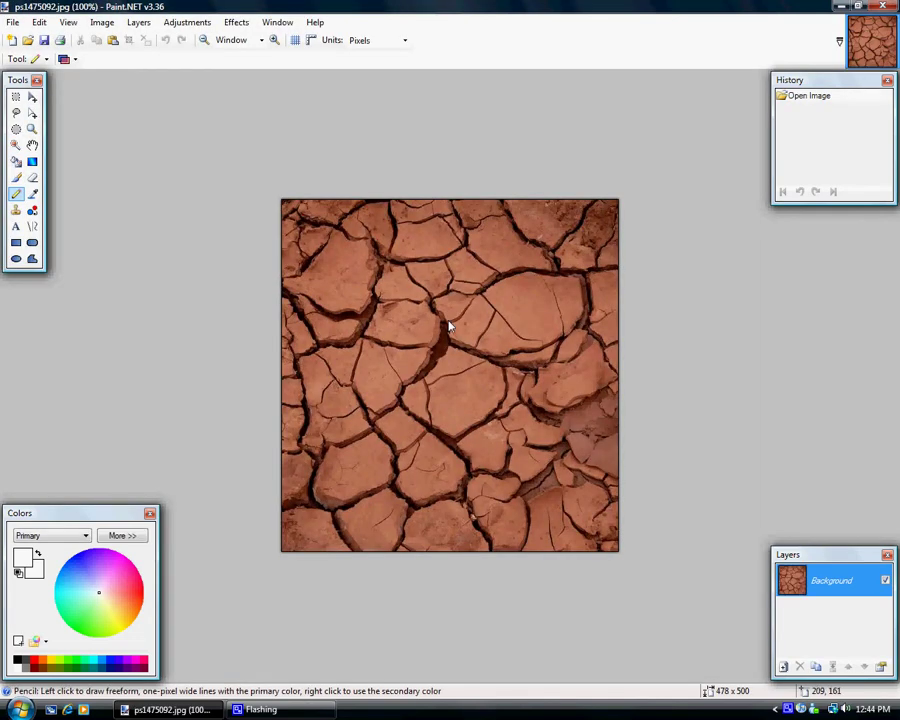
Step: Invert the colors of the cracked-earth photo
left_click(187, 22)
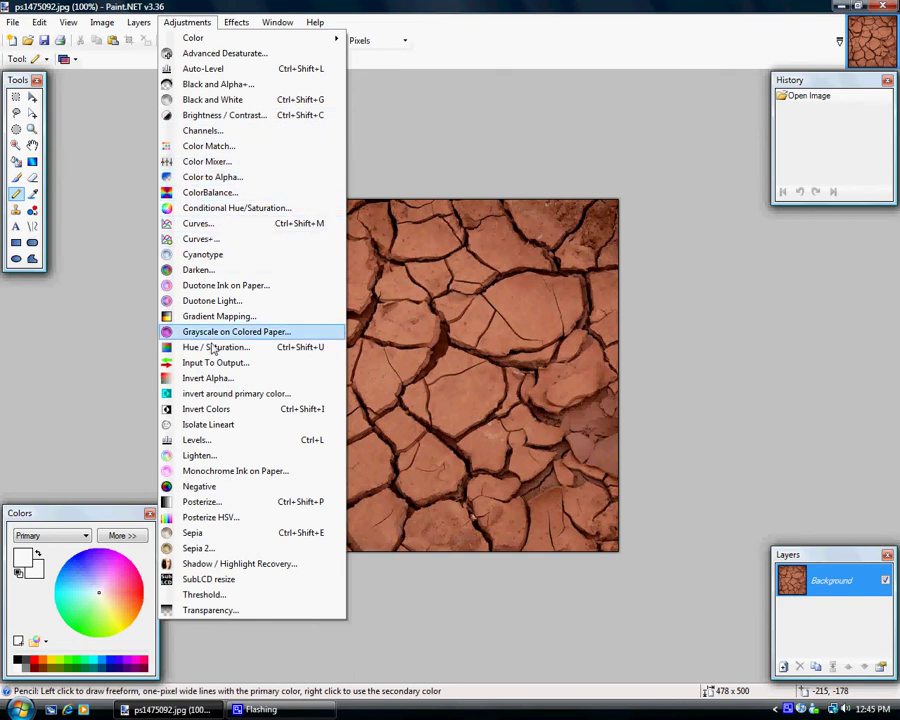
left_click(207, 410)
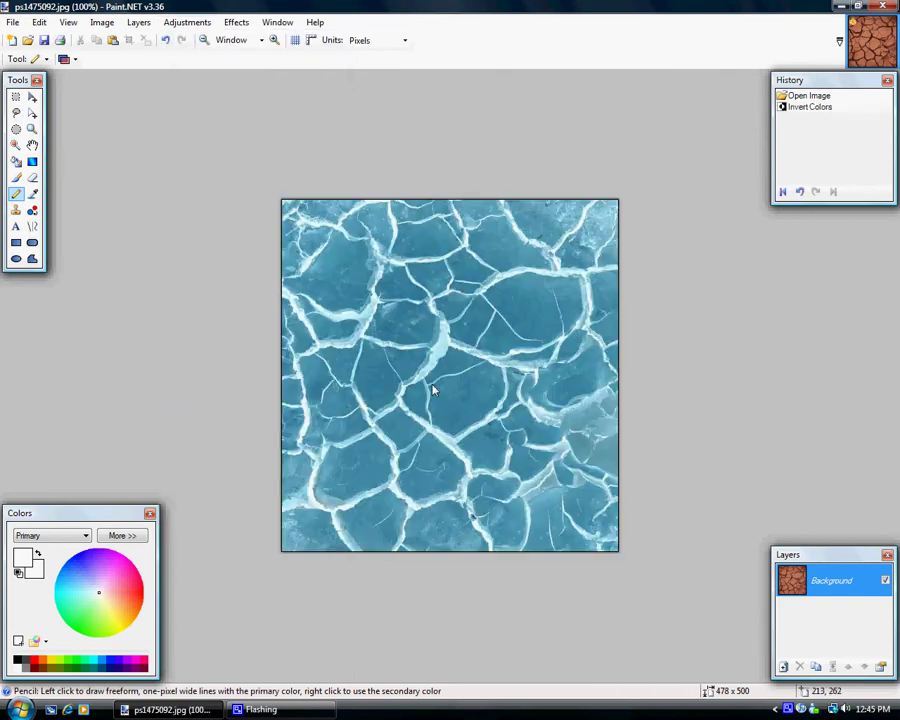
Step: Make a centred elliptical selection of about 392 x 404 pixels and invert it to select the surrounding area
left_click(16, 128)
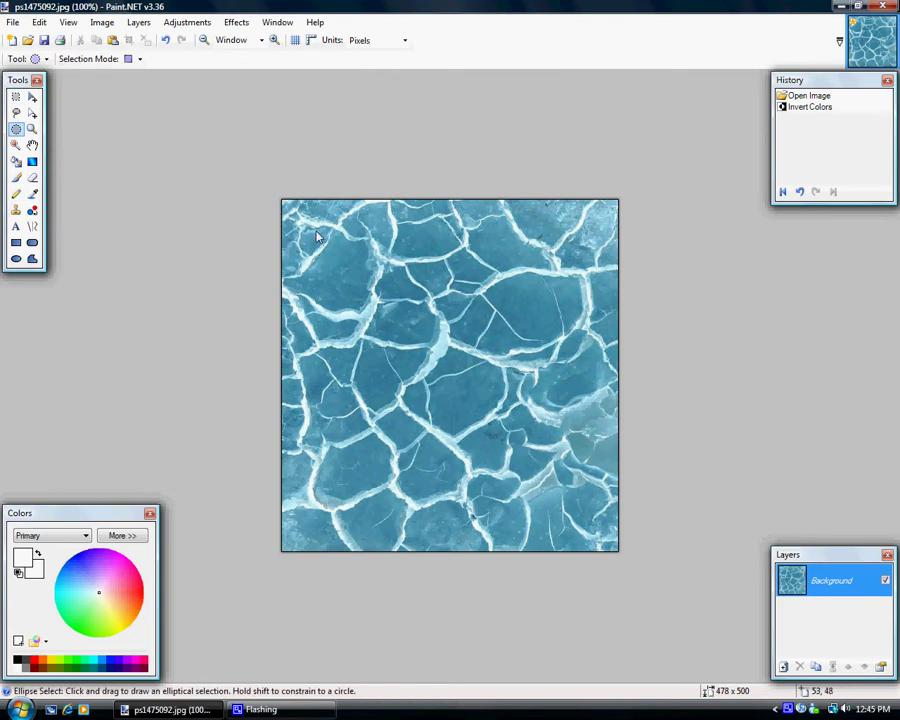
left_click_drag(316, 235, 589, 515)
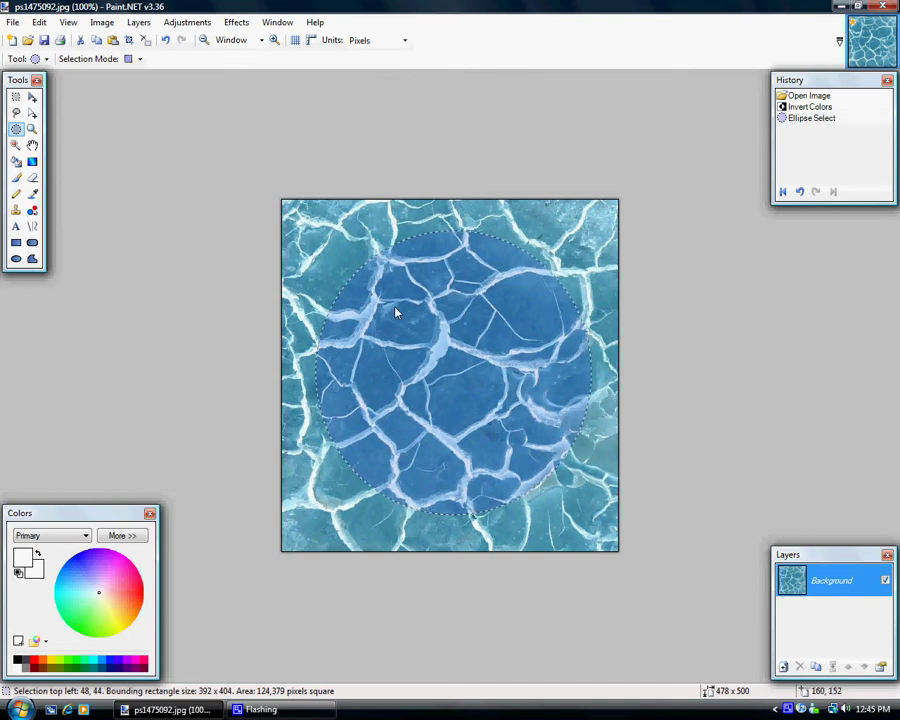
key("ctrl+i")
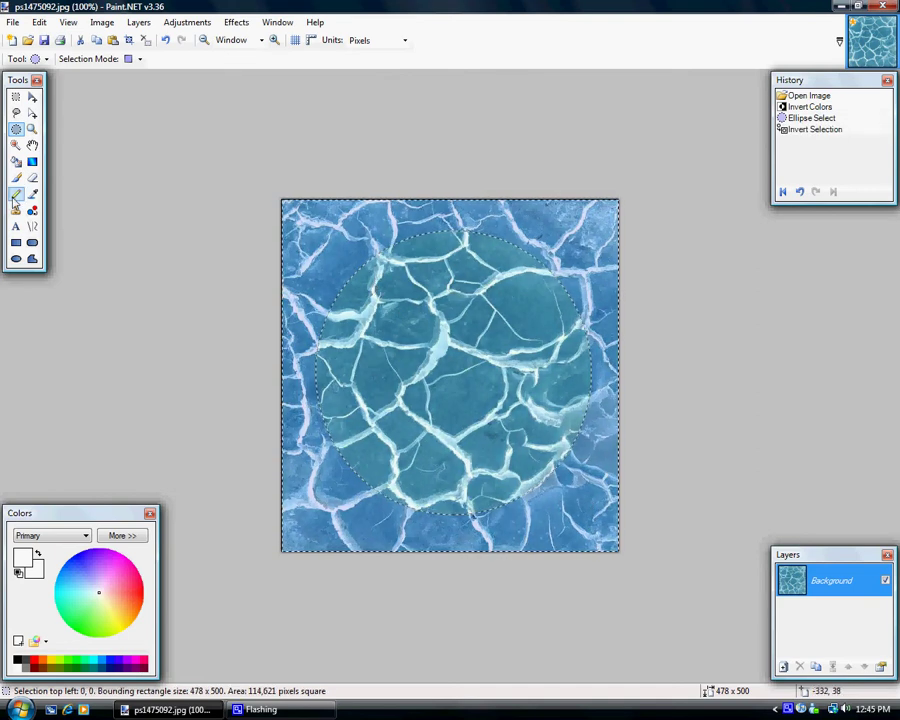
Step: Paint the area around the circle solid black with the Paintbrush at width 475, and clear the selection
left_click(16, 177)
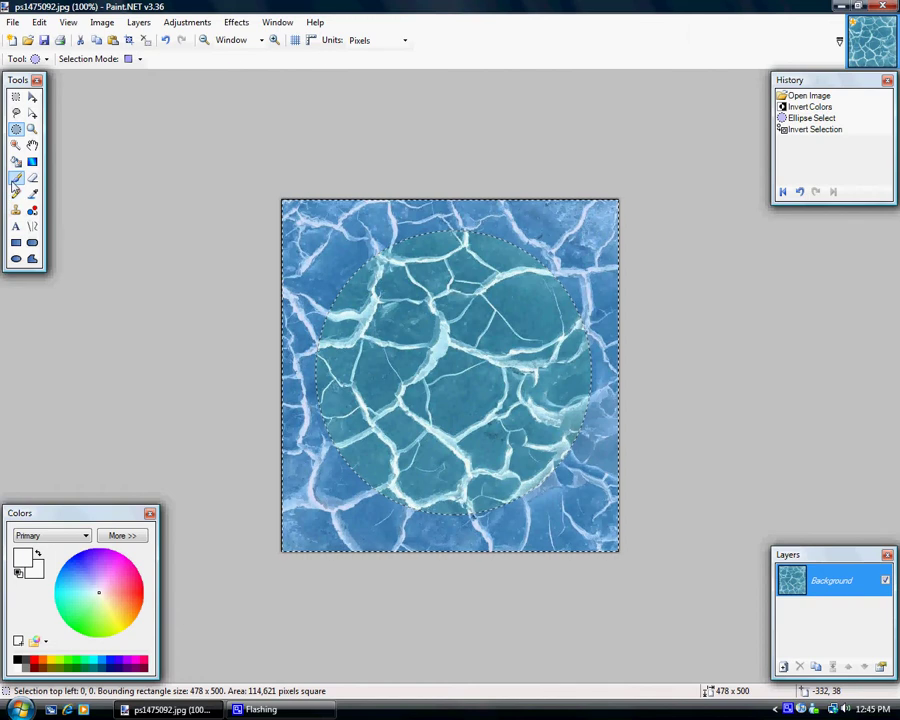
left_click(151, 59)
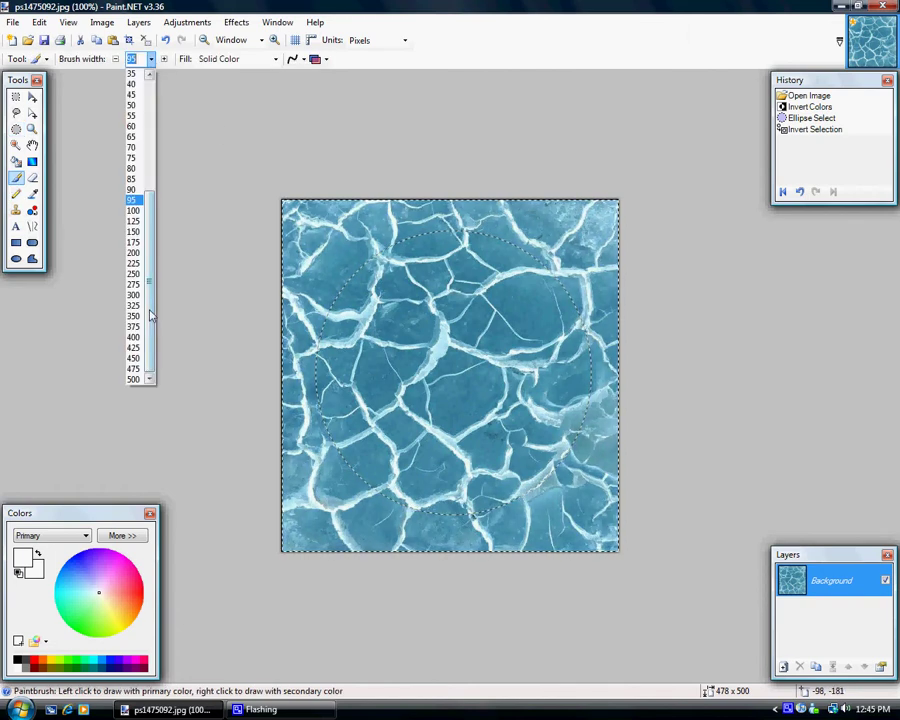
left_click(133, 370)
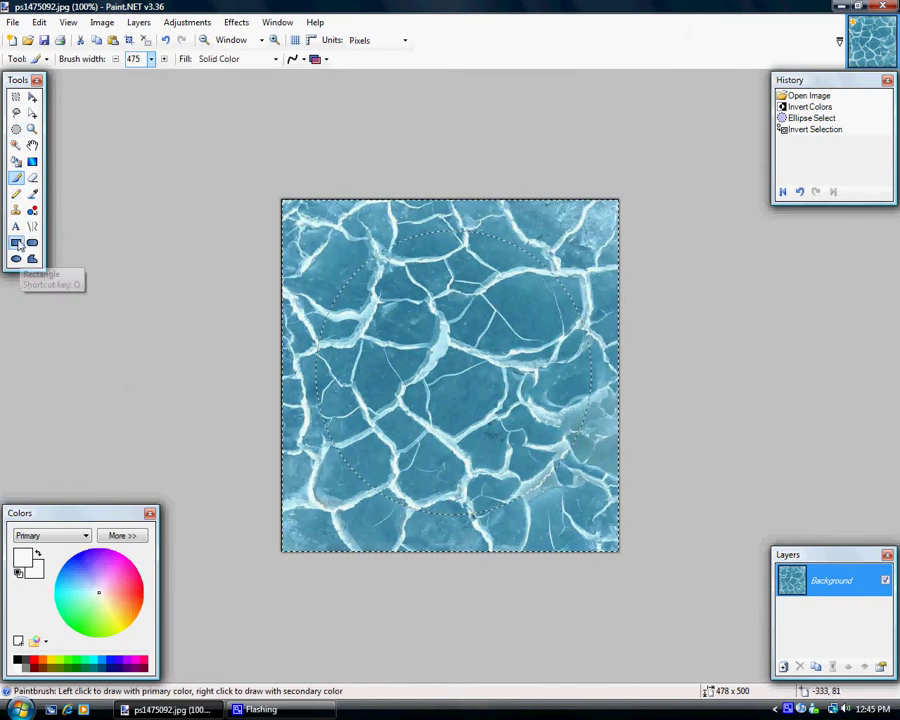
left_click(17, 660)
left_click(455, 400)
left_click_drag(425, 368, 362, 349)
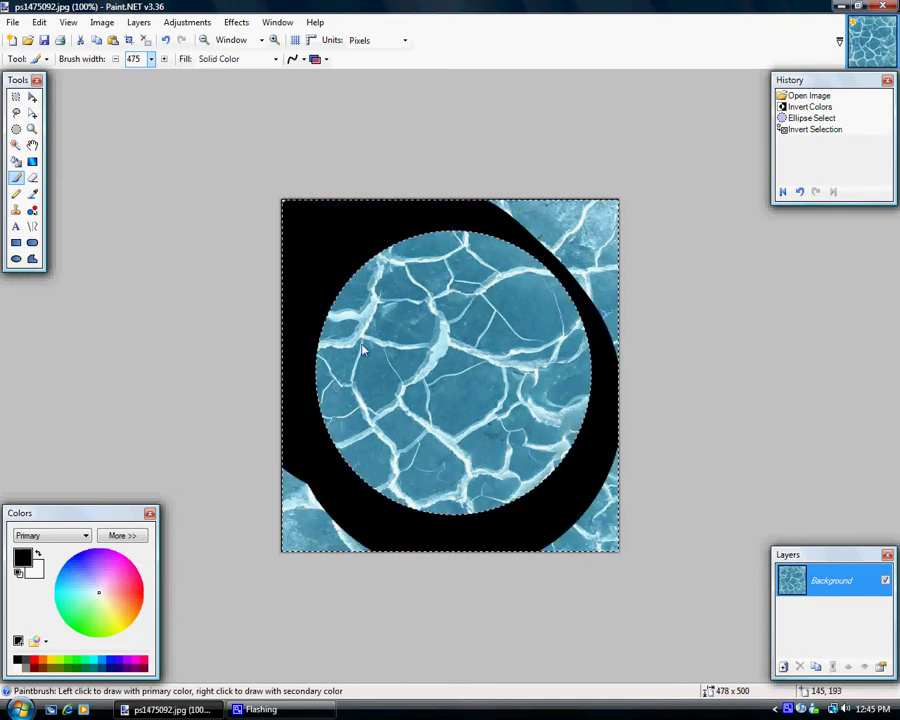
left_click_drag(524, 383, 530, 390)
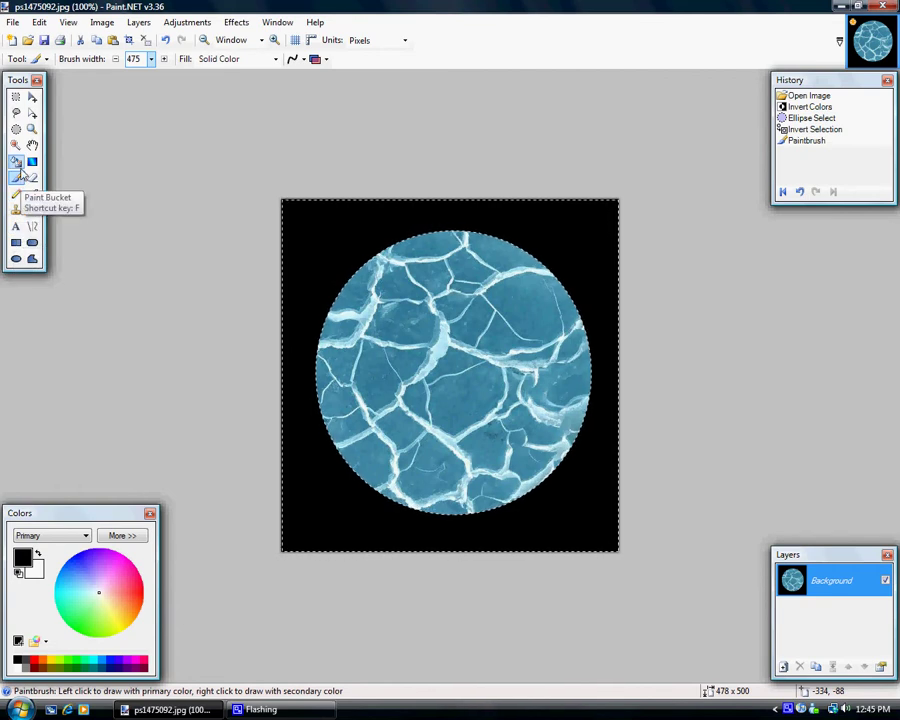
left_click(15, 112)
left_click(318, 226)
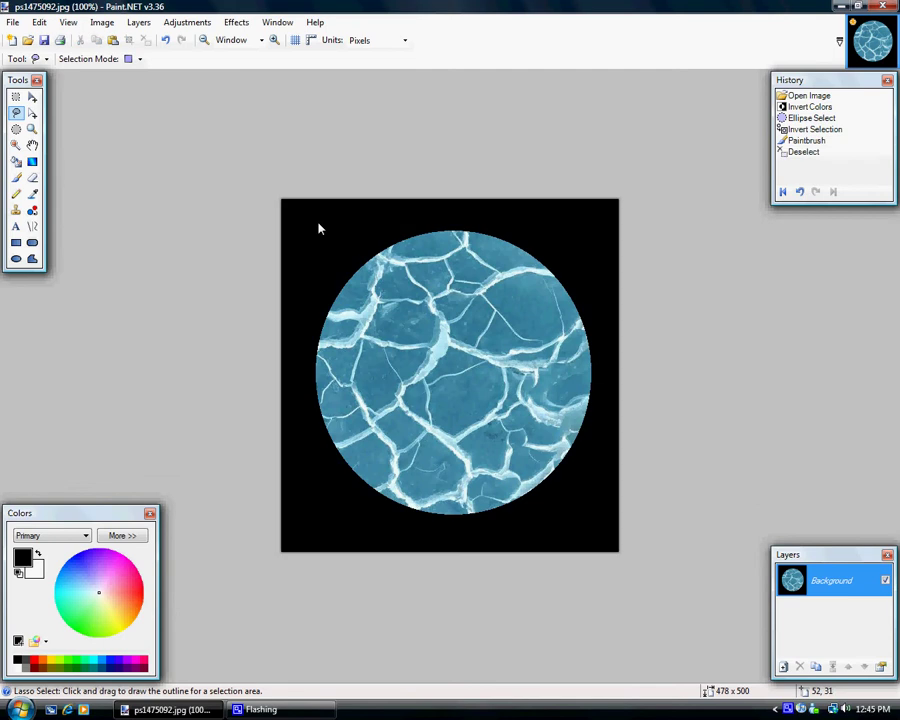
Step: Duplicate the background layer and set the upper copy's blend mode to Color Burn
left_click(818, 666)
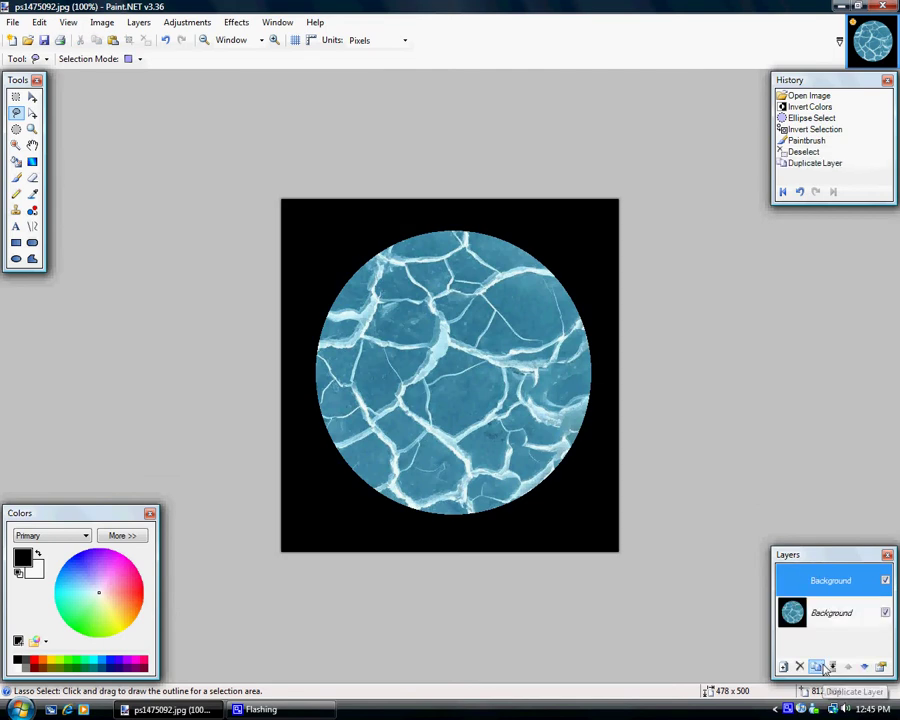
double_click(826, 580)
left_click(428, 366)
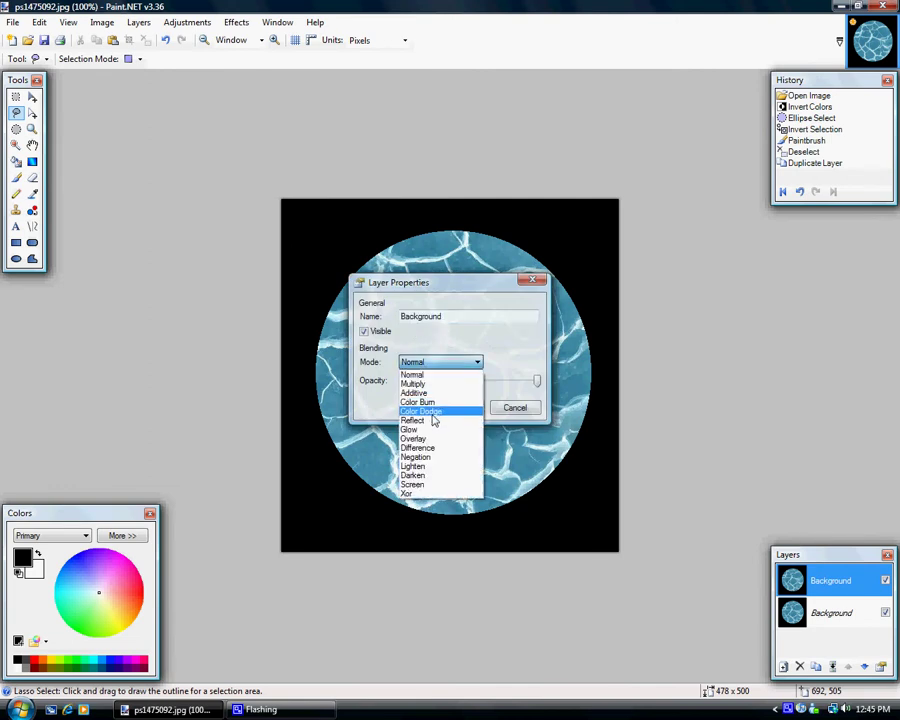
left_click(433, 404)
left_click(458, 407)
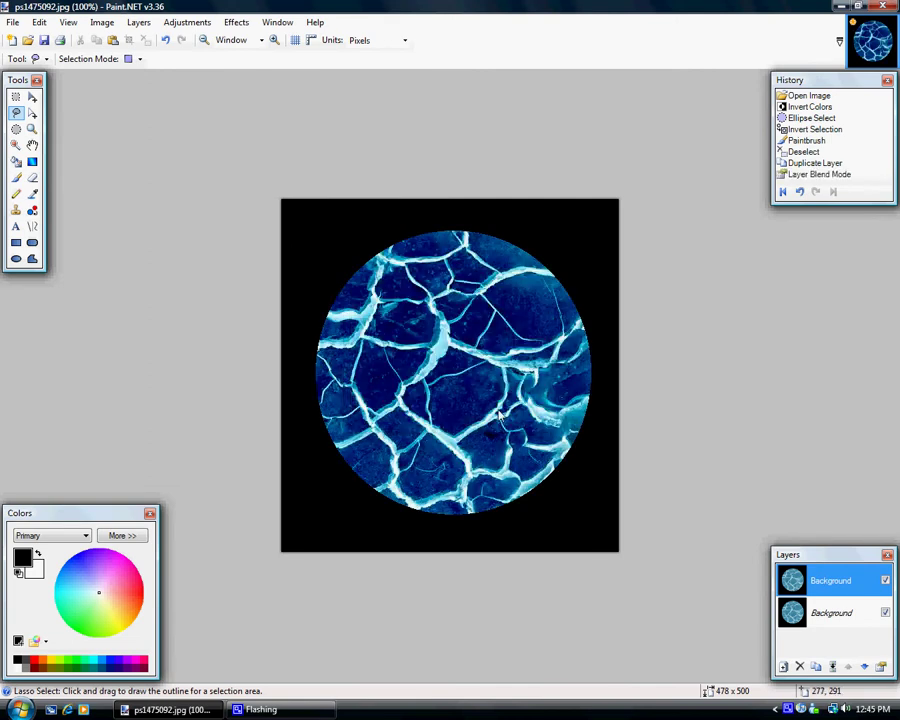
Step: Set the lower layer's blend mode to Additive and merge the upper layer down into it
double_click(843, 620)
left_click(454, 362)
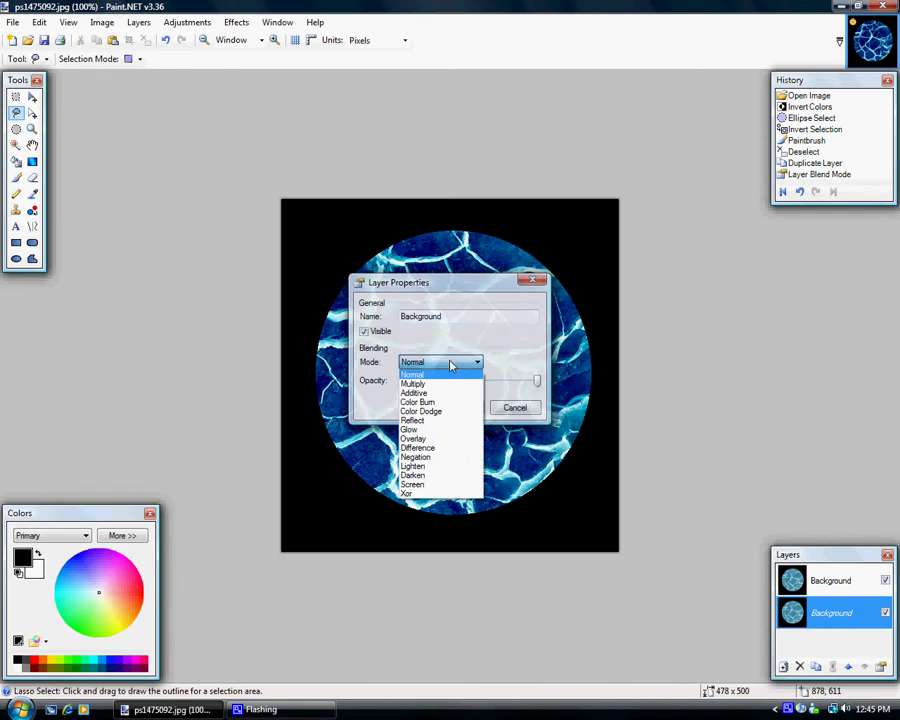
left_click(435, 393)
left_click(456, 407)
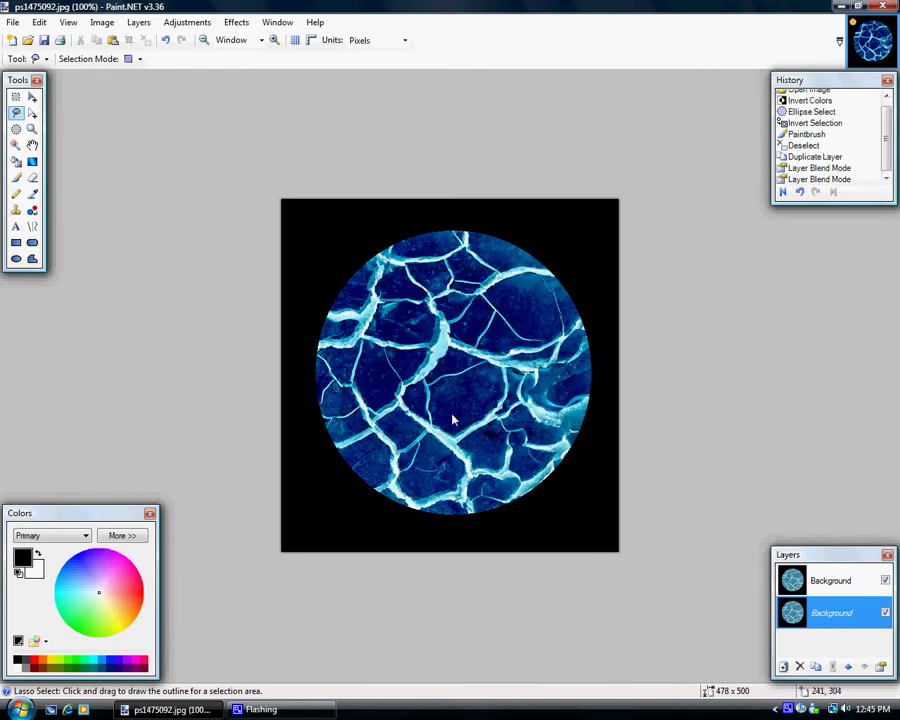
left_click(836, 584)
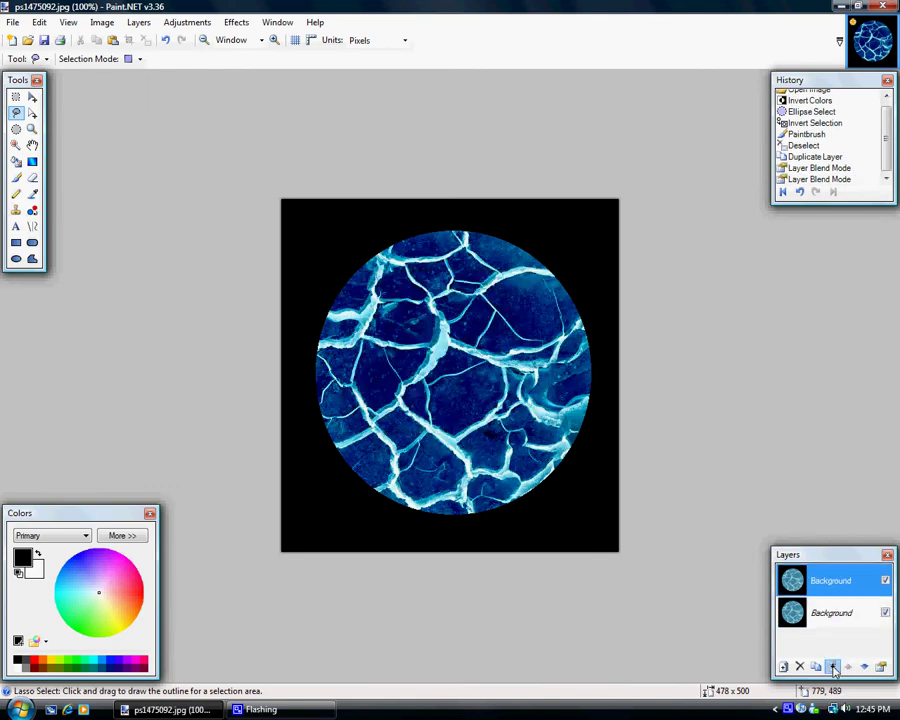
left_click(832, 666)
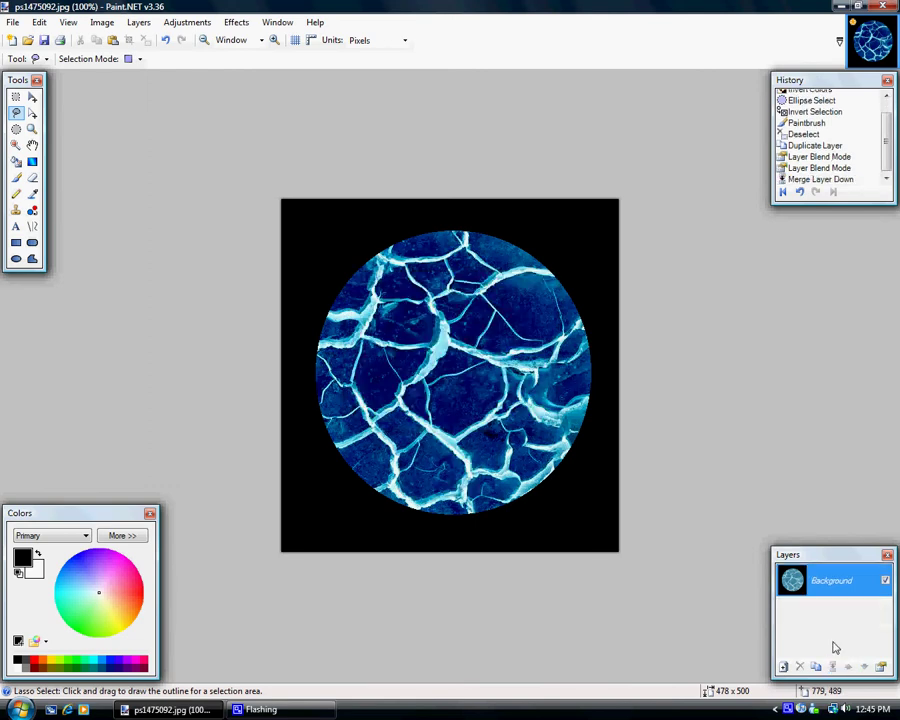
Step: Apply the Glow photo effect to the merged layer with radius 20 and brightness 9
left_click(237, 23)
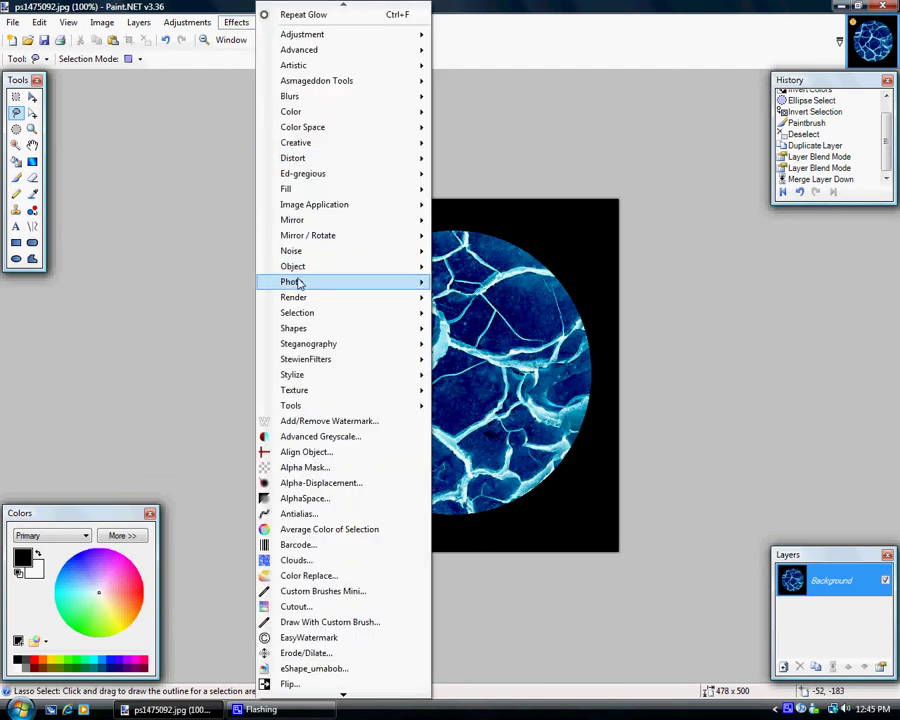
mouse_move(297, 283)
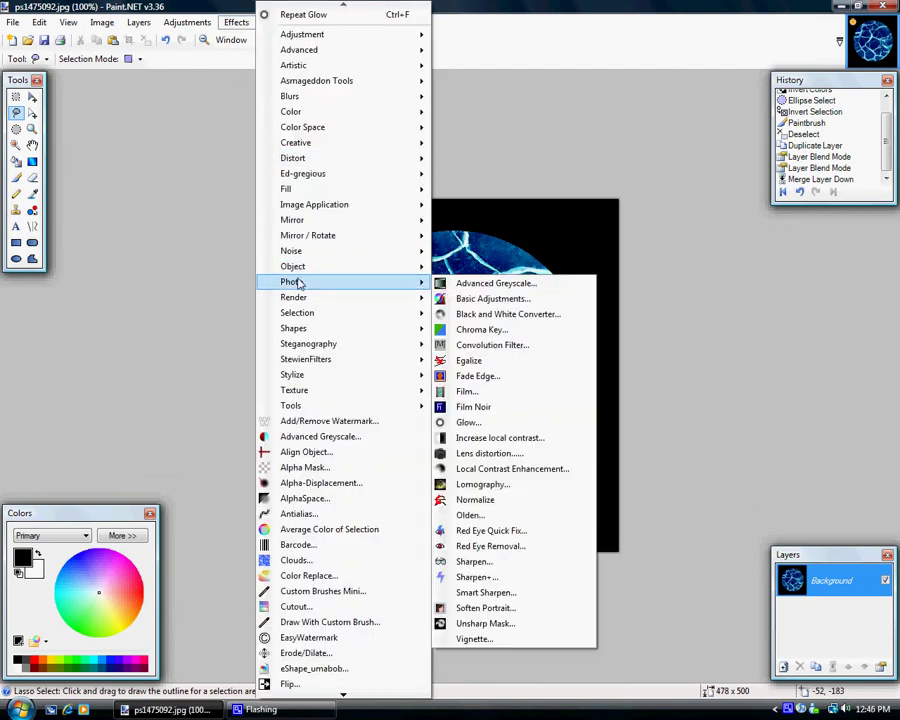
left_click(468, 423)
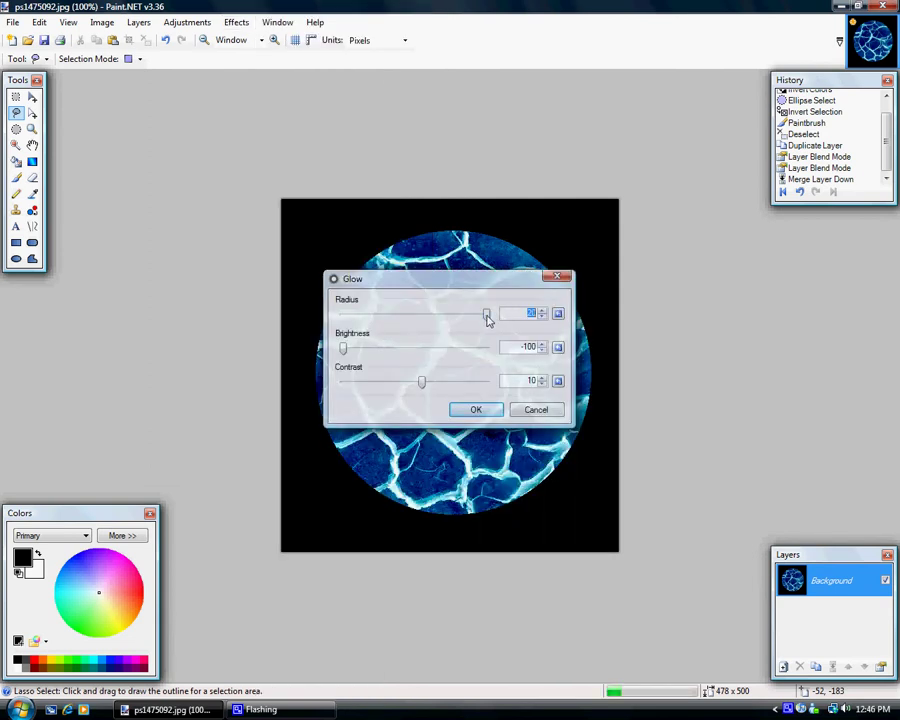
left_click_drag(487, 317, 343, 313)
left_click_drag(410, 284, 653, 279)
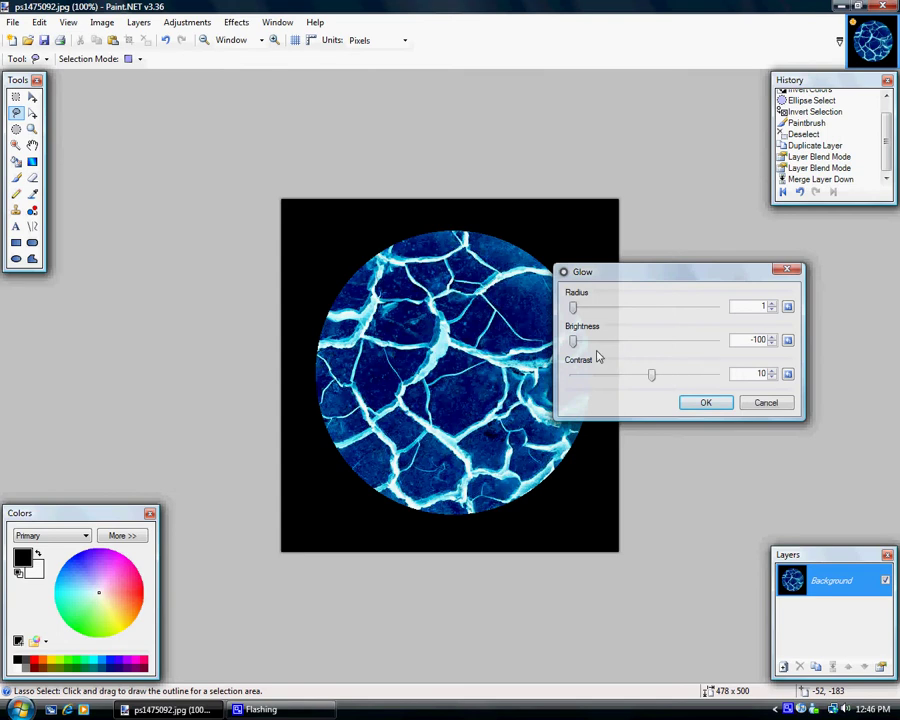
left_click_drag(575, 347, 653, 341)
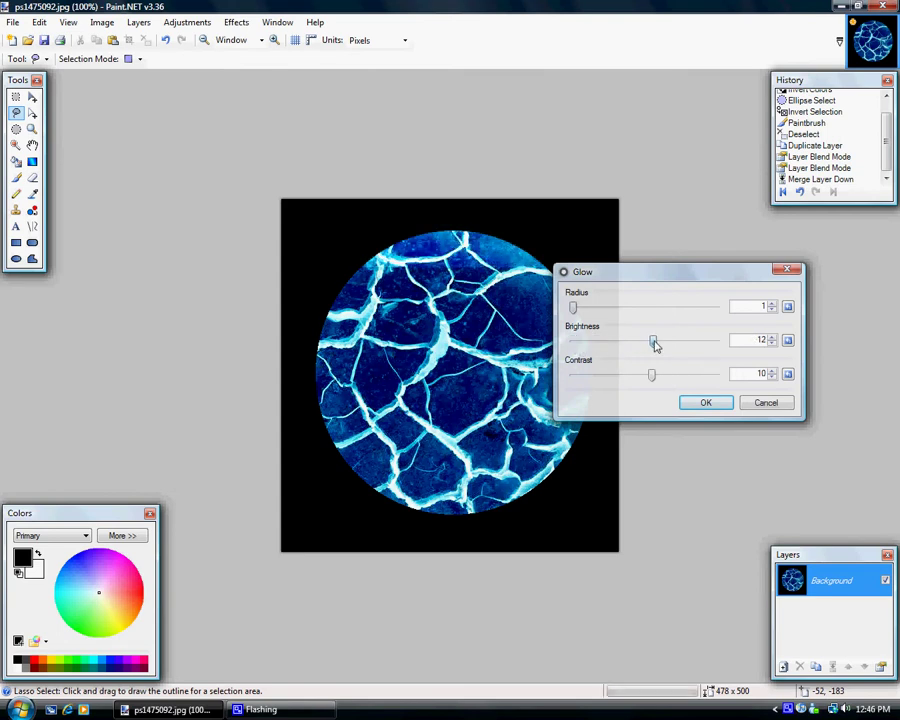
left_click_drag(577, 311, 716, 308)
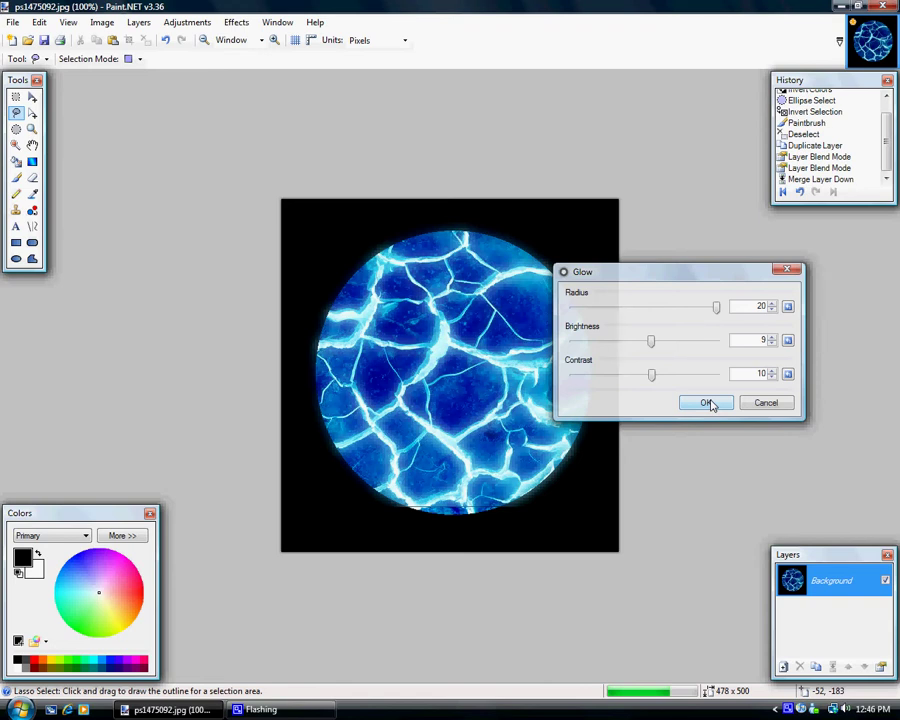
left_click(706, 403)
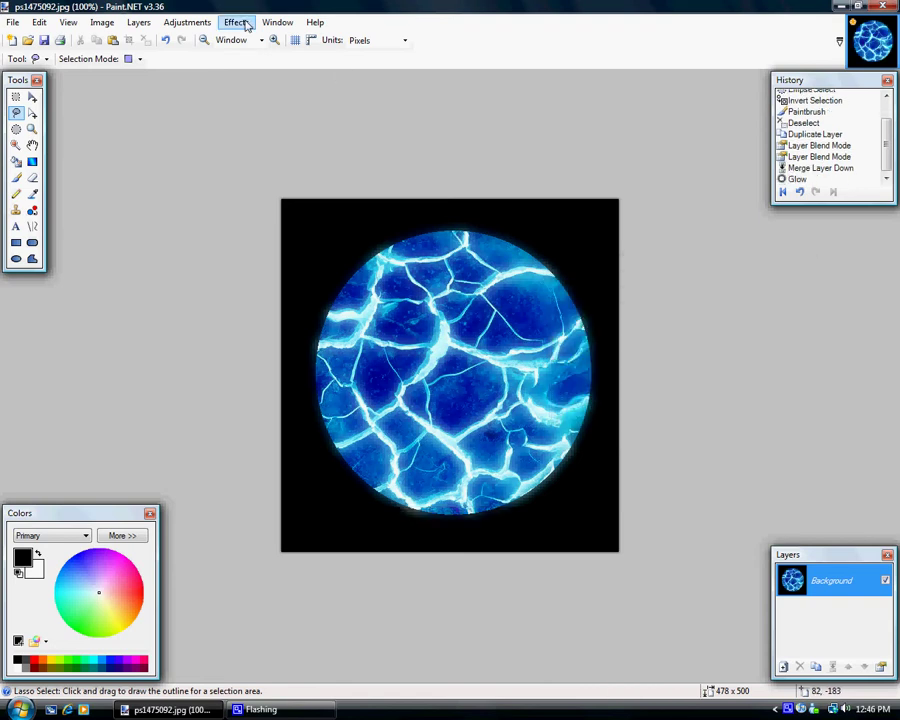
Step: Apply a Zoom Blur to the glowing blue sphere with a zoom amount of 24, keeping the center at 0.00, 0.00
left_click(238, 22)
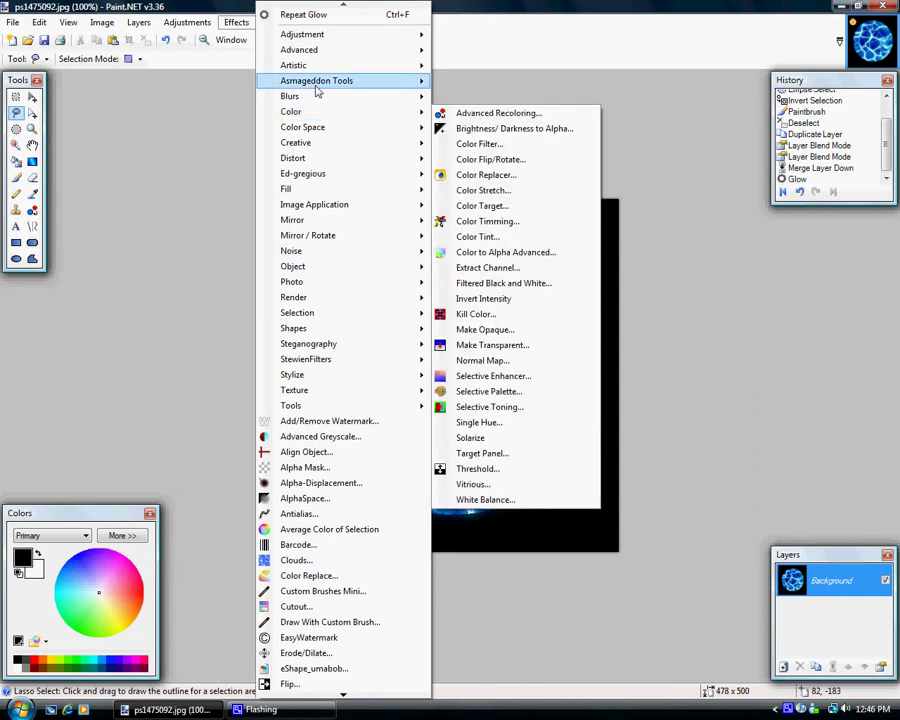
mouse_move(321, 96)
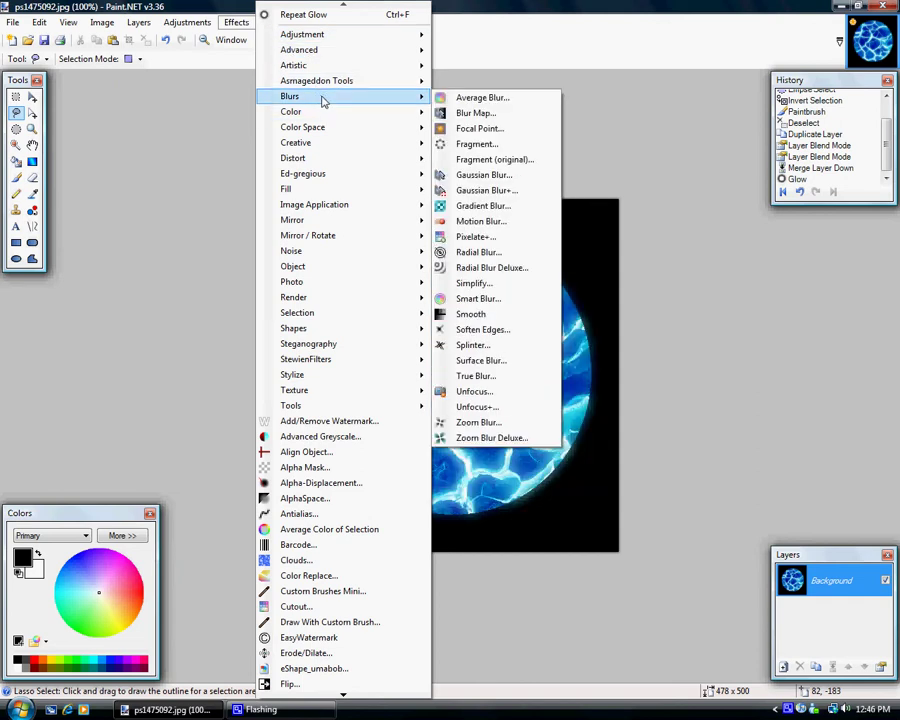
left_click(519, 427)
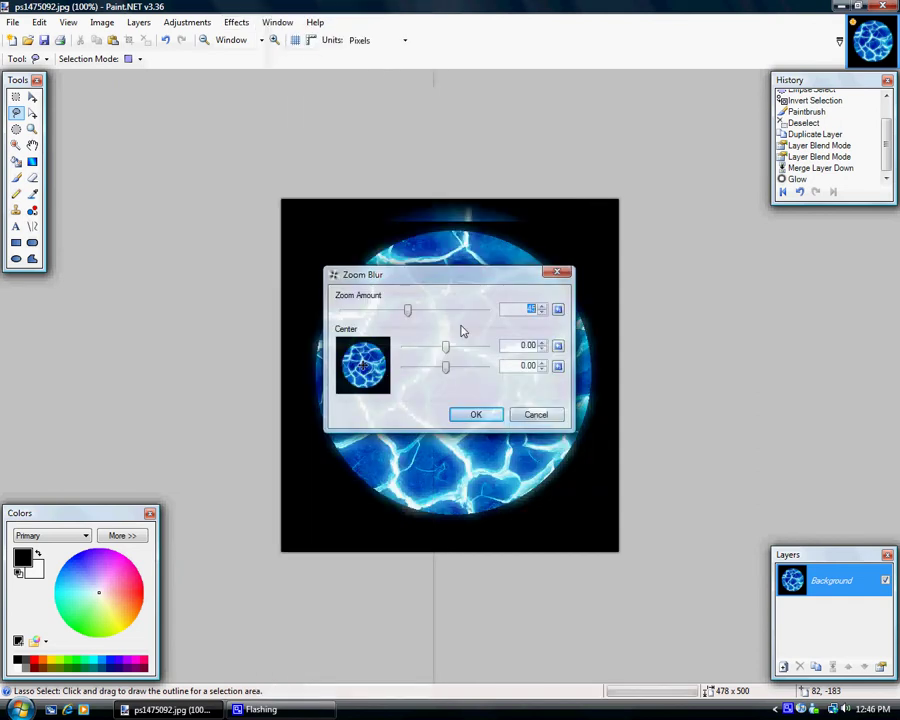
left_click_drag(450, 281, 735, 277)
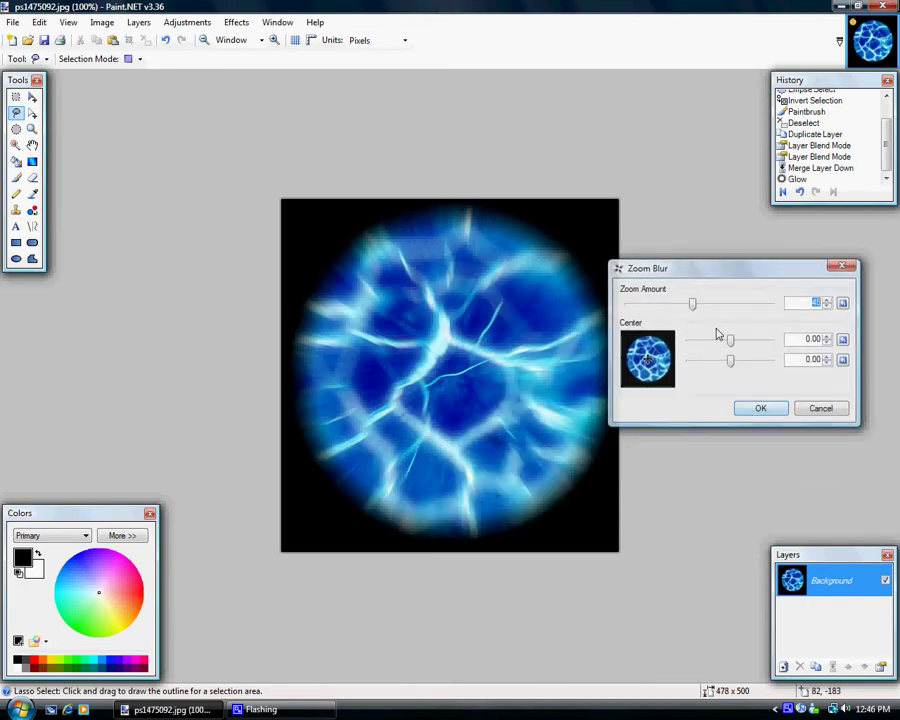
left_click_drag(690, 302, 662, 304)
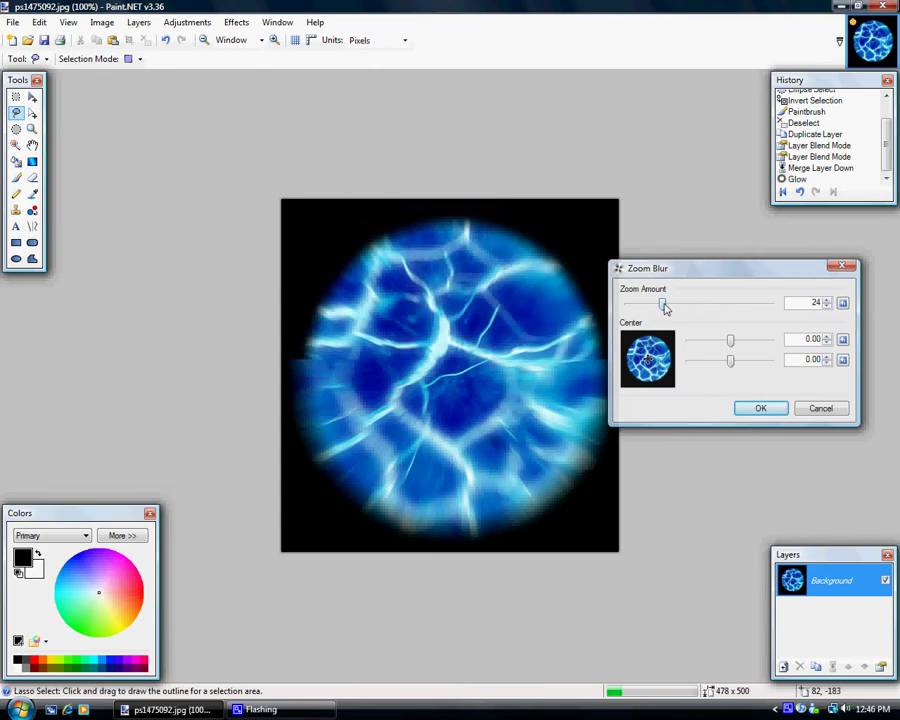
left_click(757, 410)
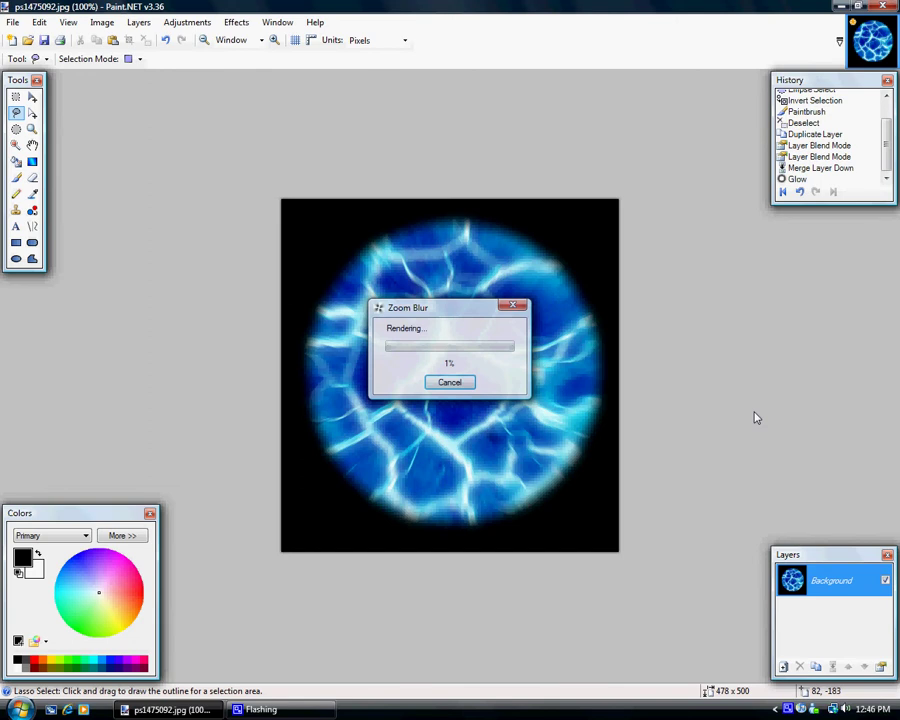
Step: Recolor the sphere with Gradient Mapping by luminosity from black through red to white, placing the red stop about a quarter along the gradient
left_click(187, 22)
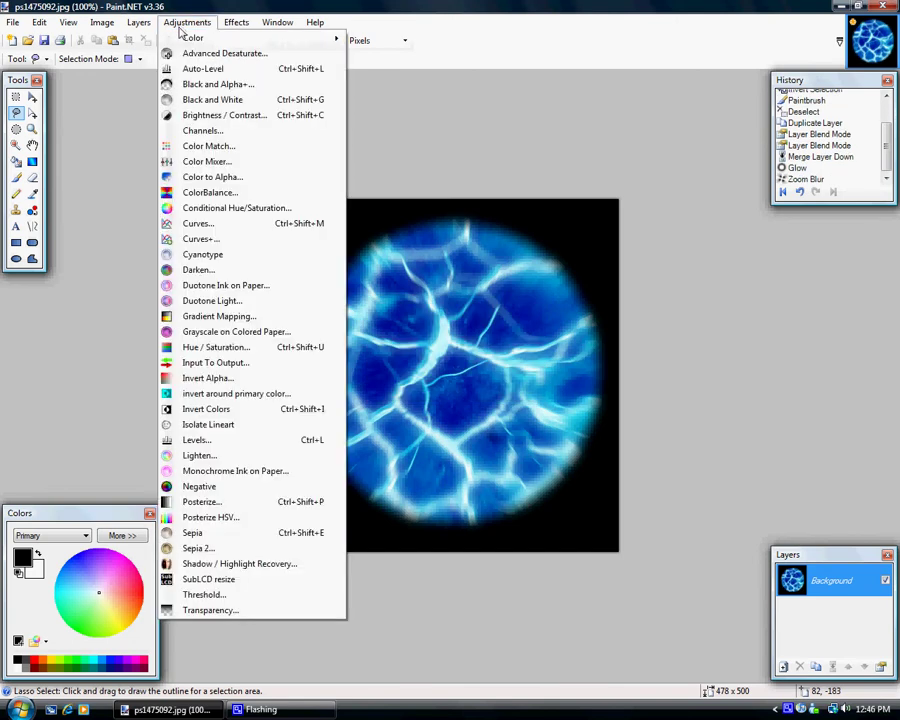
left_click(237, 317)
left_click_drag(462, 253, 183, 215)
left_click_drag(173, 265, 253, 263)
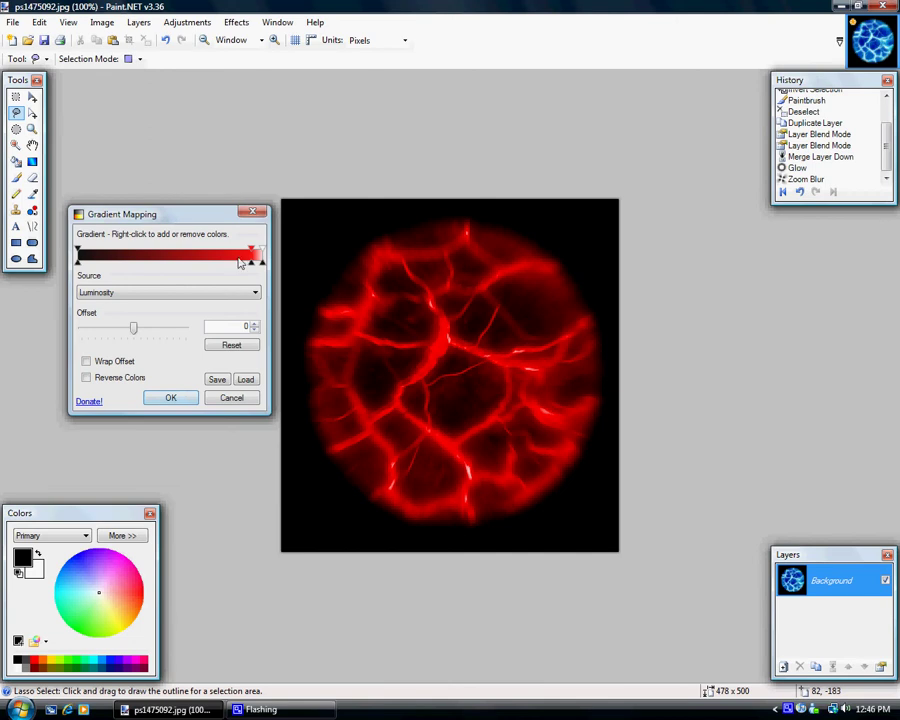
left_click_drag(249, 265, 125, 263)
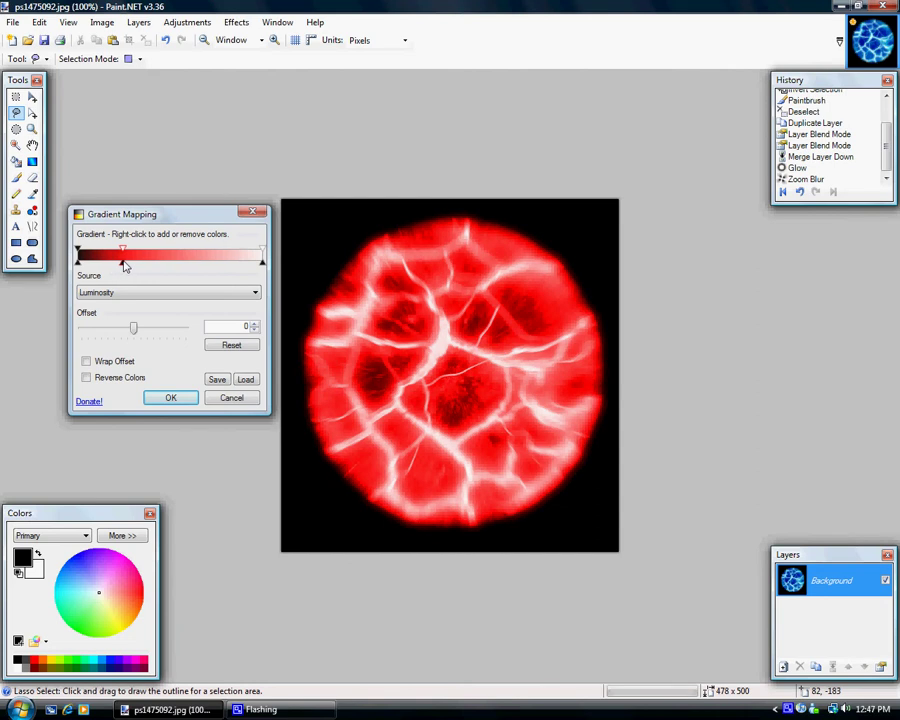
left_click(167, 398)
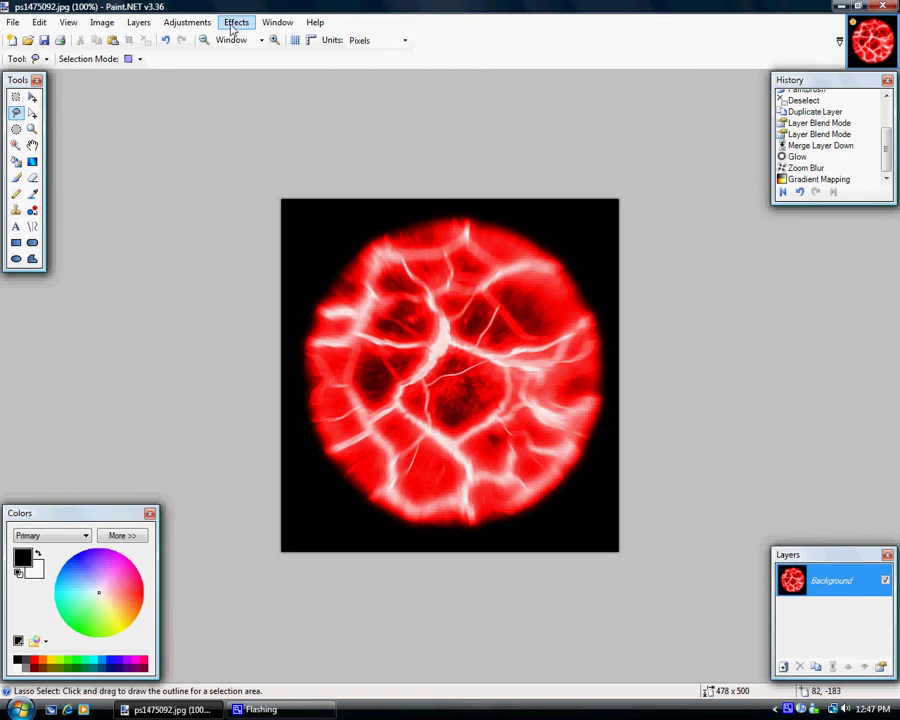
Step: Apply a second Zoom Blur to the red sphere with a zoom amount of 32, centered at 0.00, 0.00
left_click(233, 26)
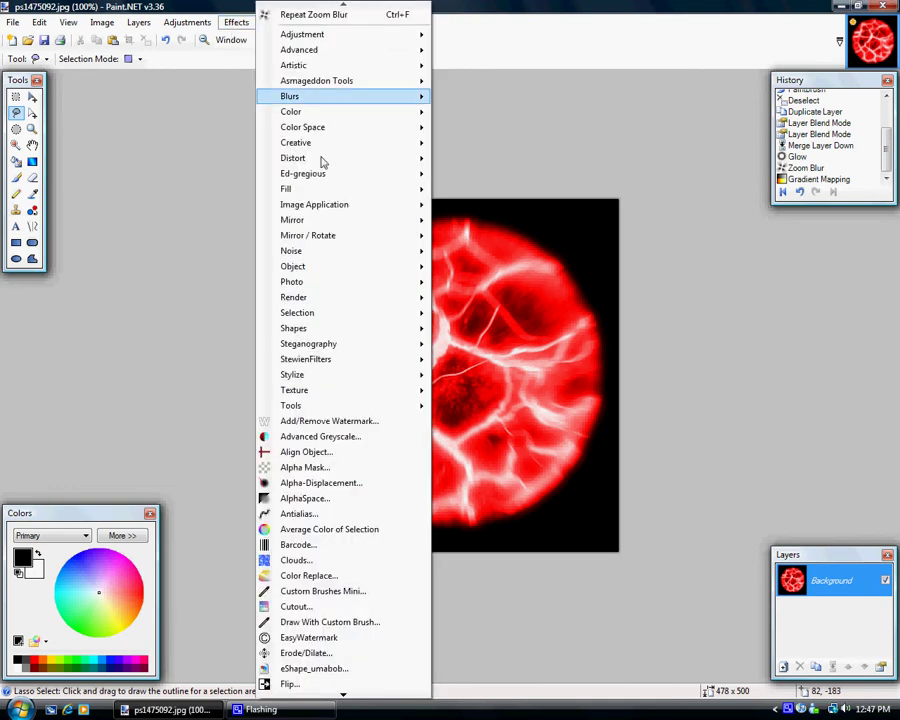
mouse_move(308, 95)
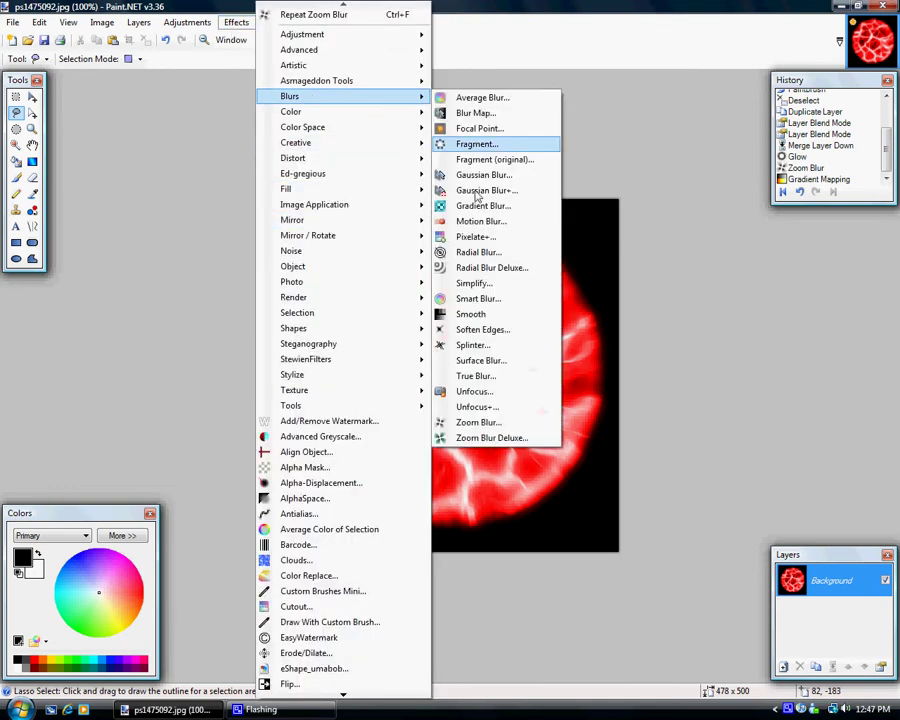
left_click(481, 430)
left_click_drag(440, 297, 739, 291)
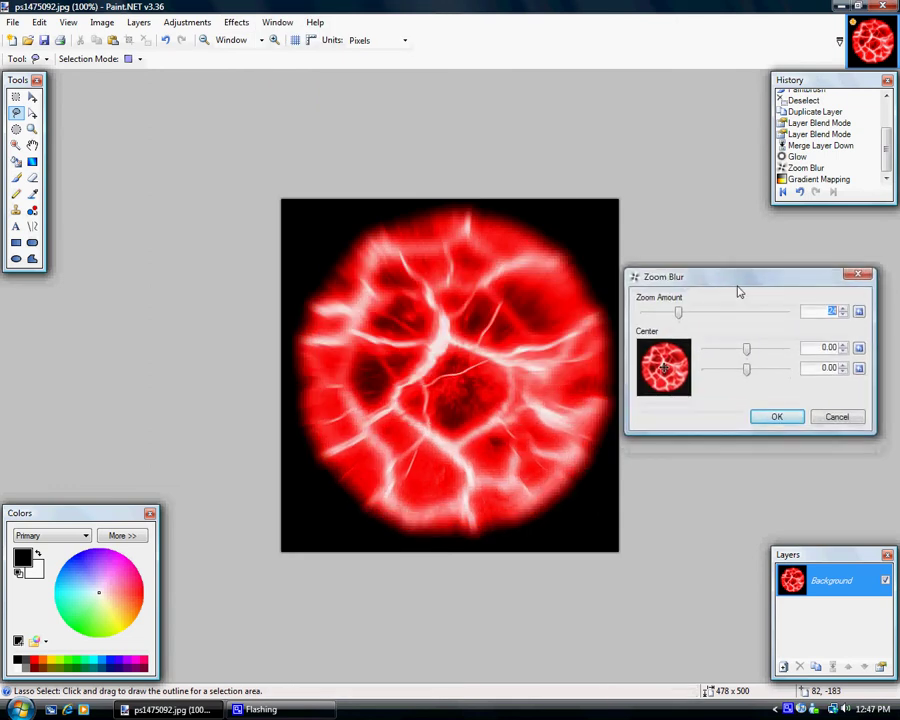
left_click_drag(681, 315, 690, 318)
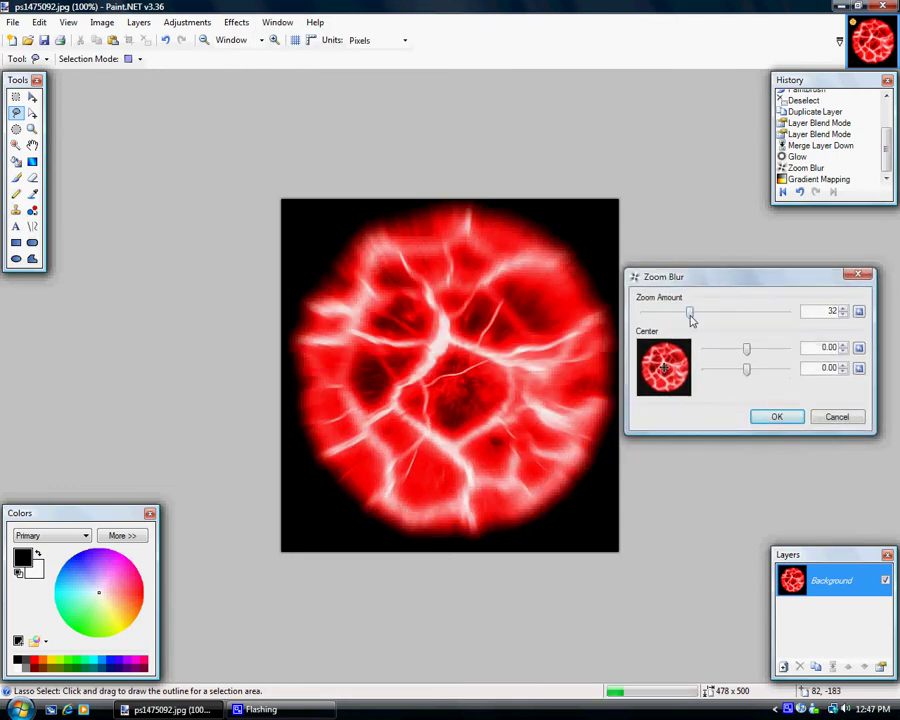
left_click(775, 417)
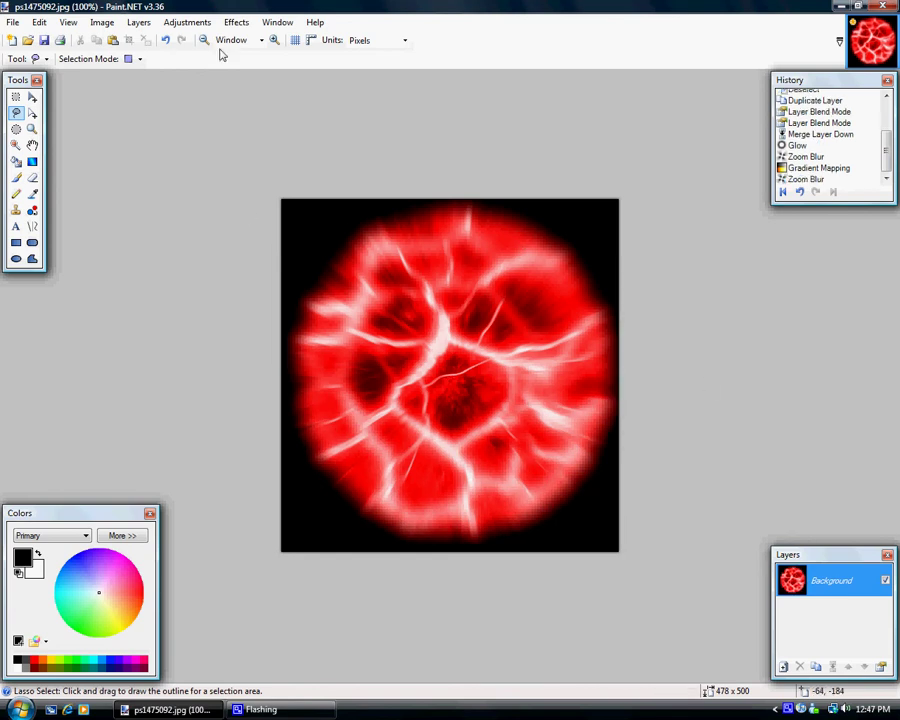
Step: Try inverting the image's colors and invert them back again
left_click(189, 24)
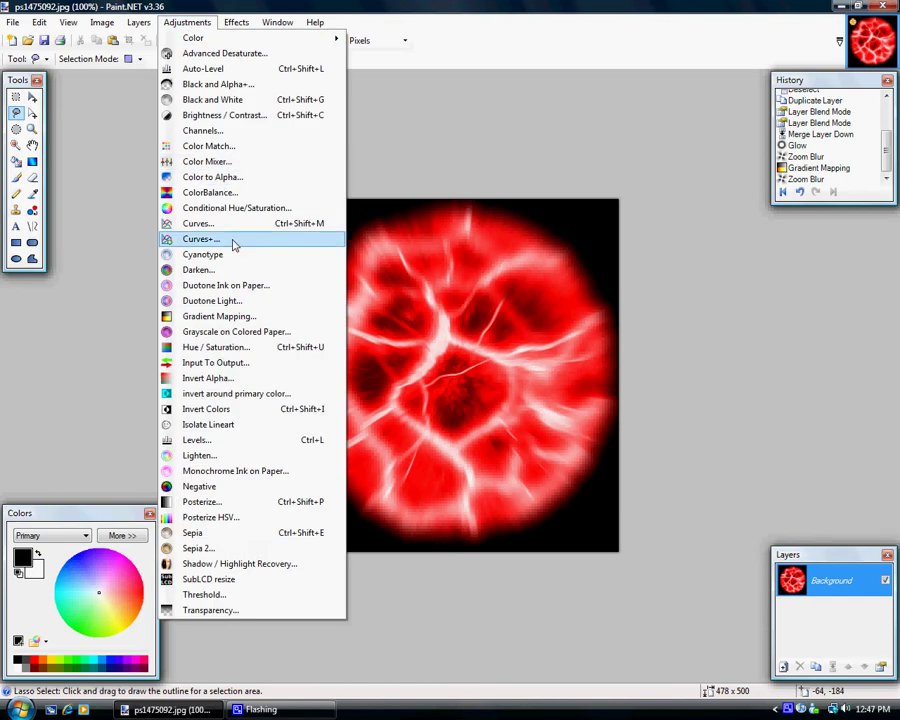
left_click(224, 412)
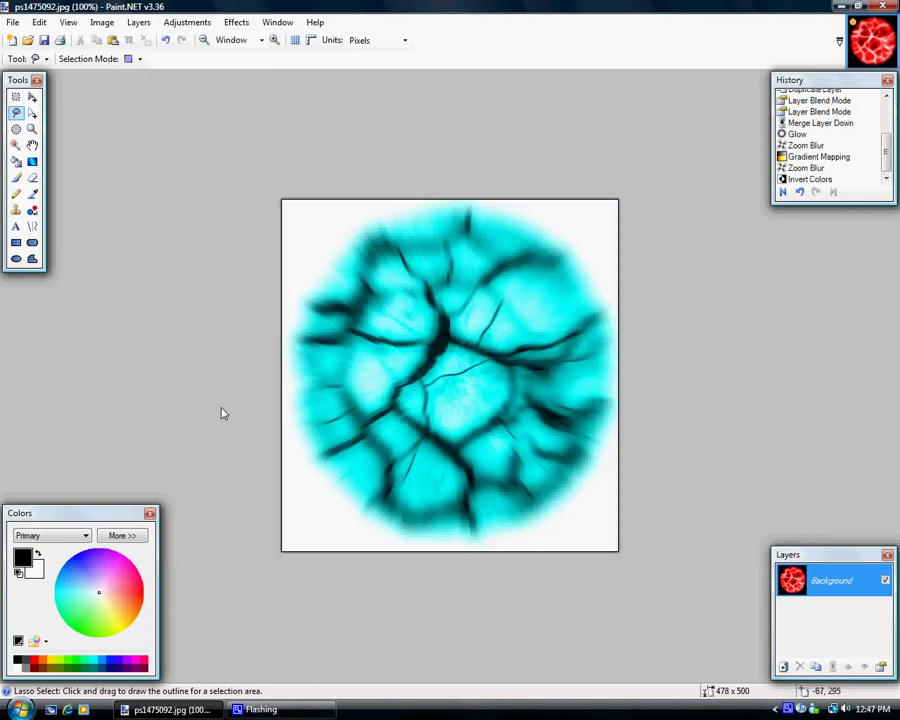
left_click(168, 26)
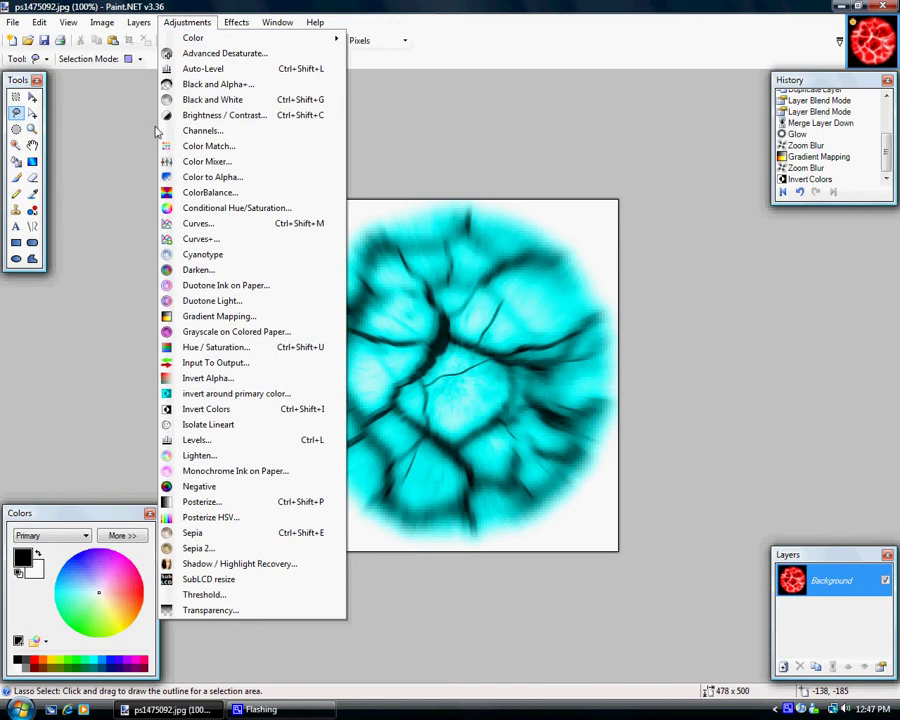
left_click(213, 411)
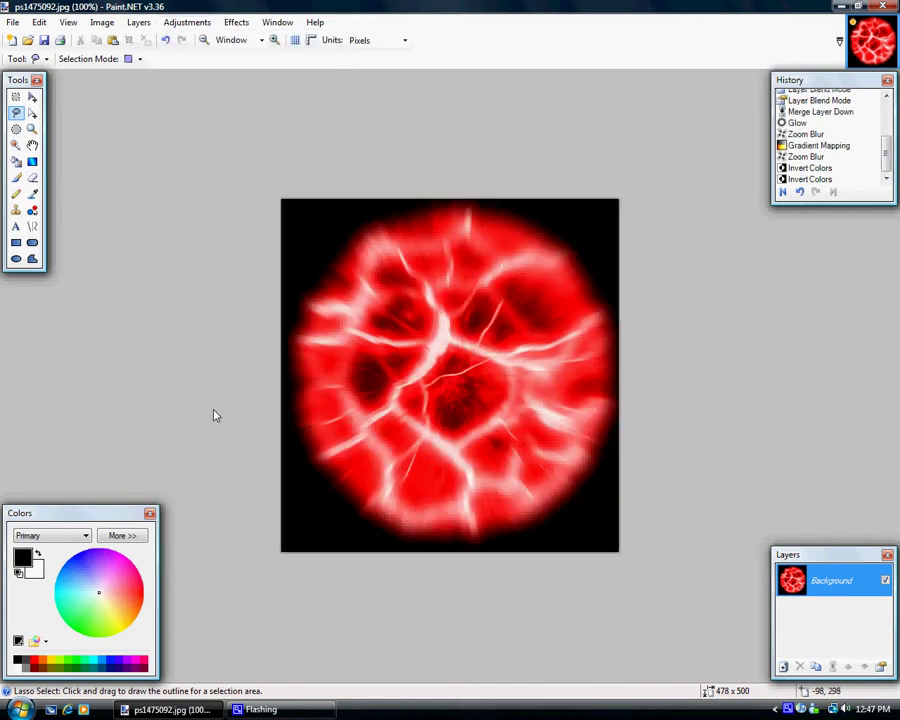
left_click(175, 25)
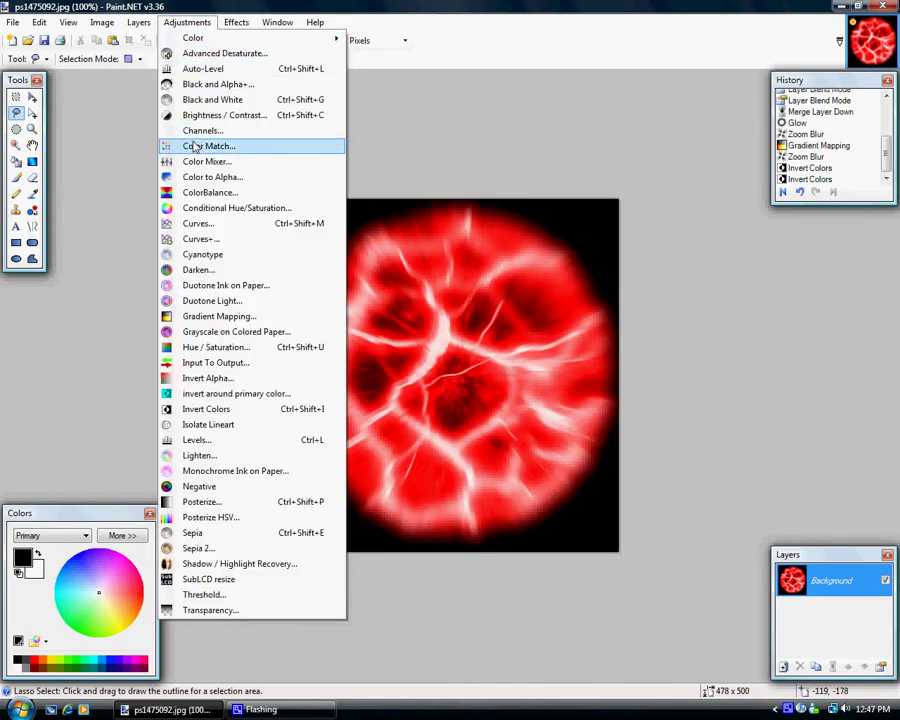
left_click(228, 317)
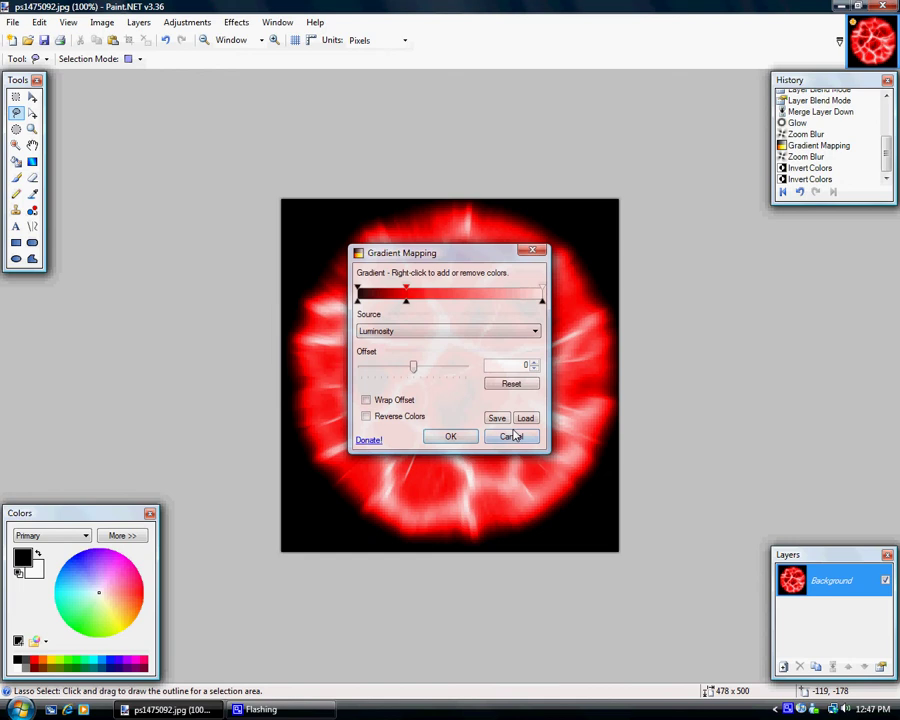
left_click(512, 436)
Step: Adjust the image's Hue / Saturation to hue -1, saturation 100 and lightness 0
left_click(180, 24)
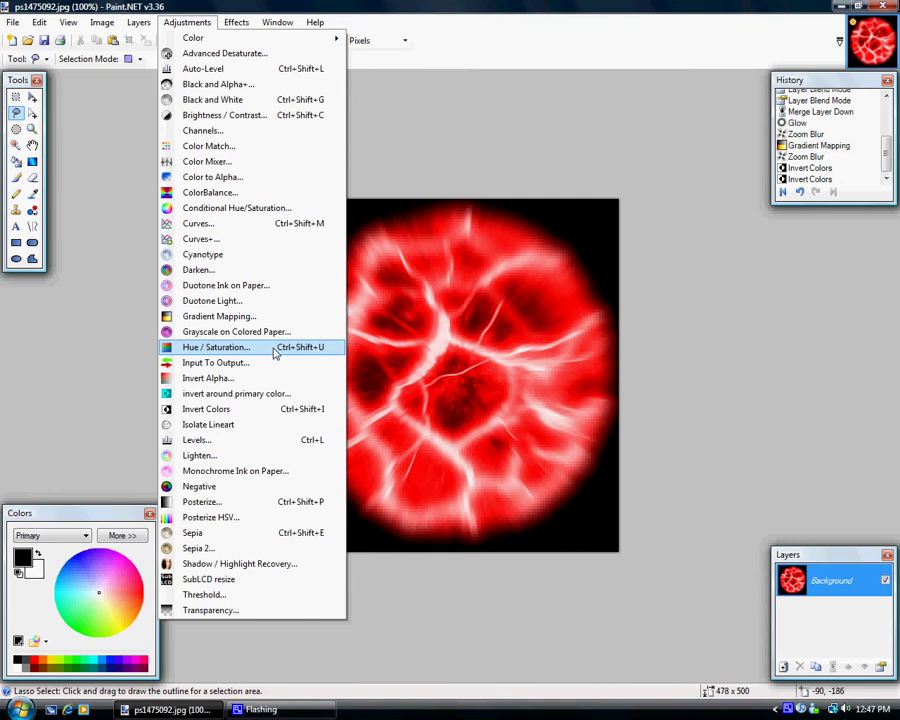
left_click(216, 347)
left_click_drag(364, 279, 169, 313)
left_click_drag(181, 313, 163, 311)
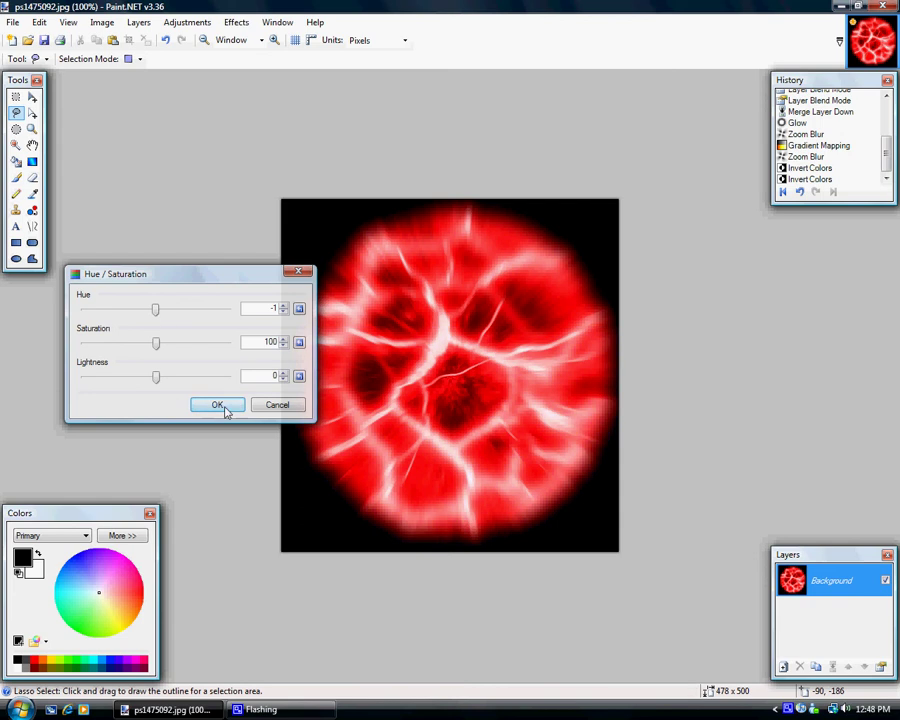
left_click(217, 405)
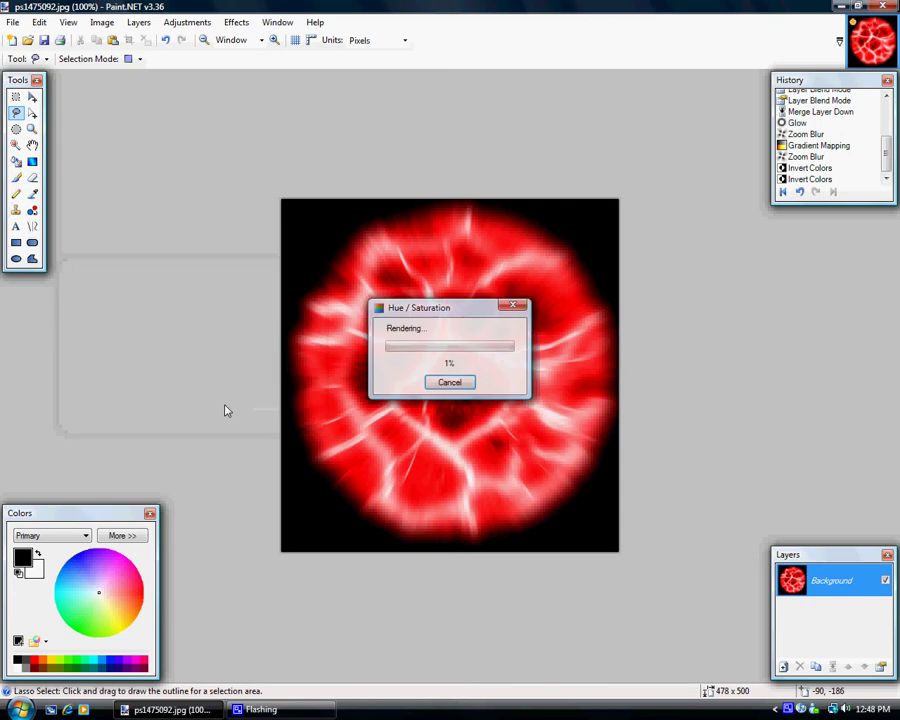
Step: Apply the Glow photo effect with radius 20, brightness 9 and contrast 10, and minimize the editor window
left_click(235, 25)
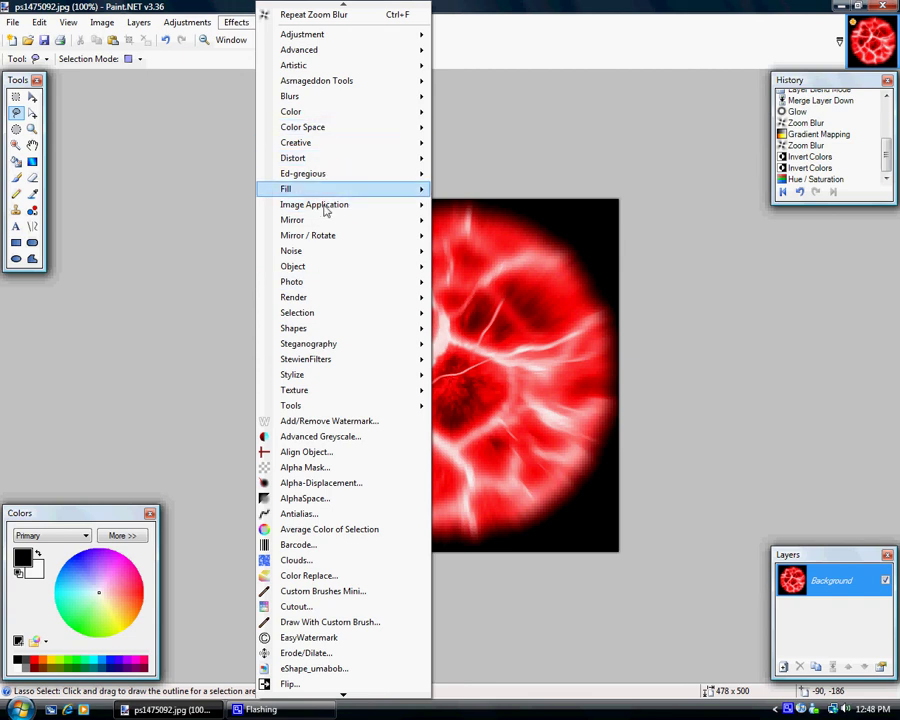
mouse_move(311, 287)
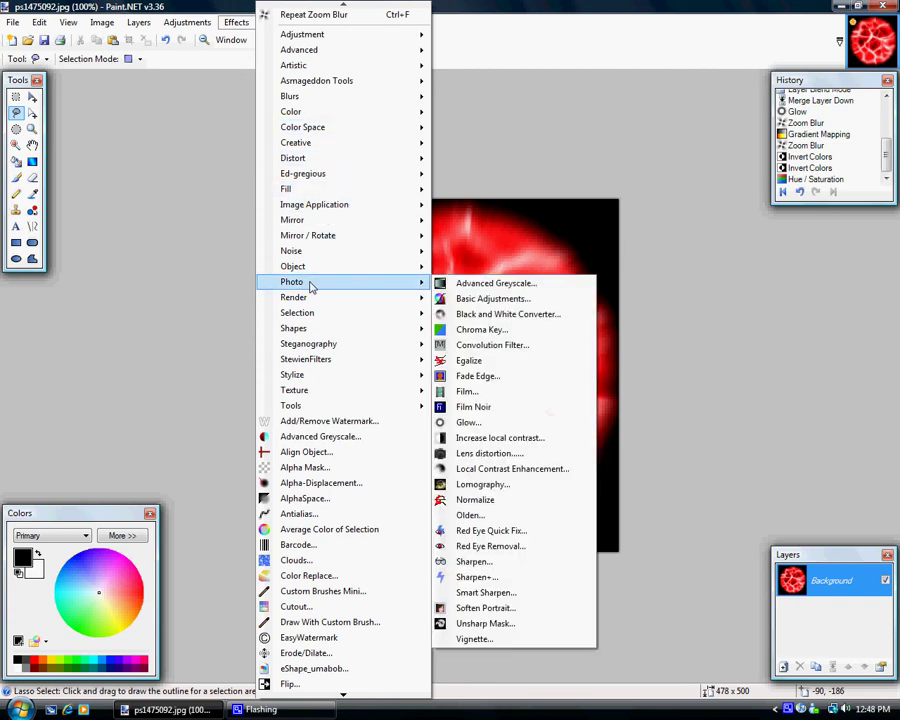
left_click(489, 430)
left_click_drag(454, 281, 131, 265)
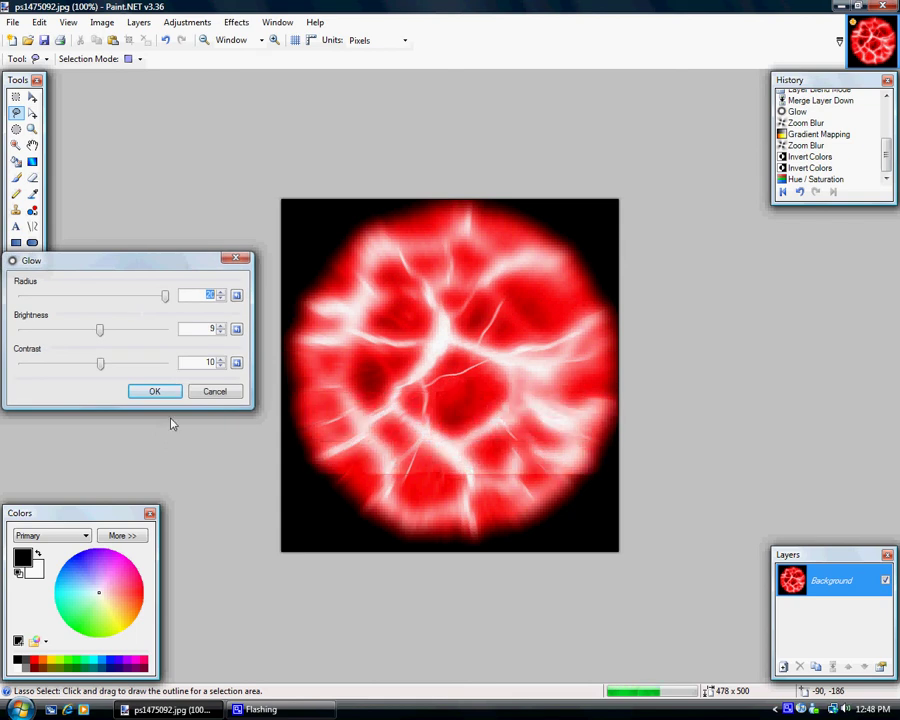
left_click(152, 391)
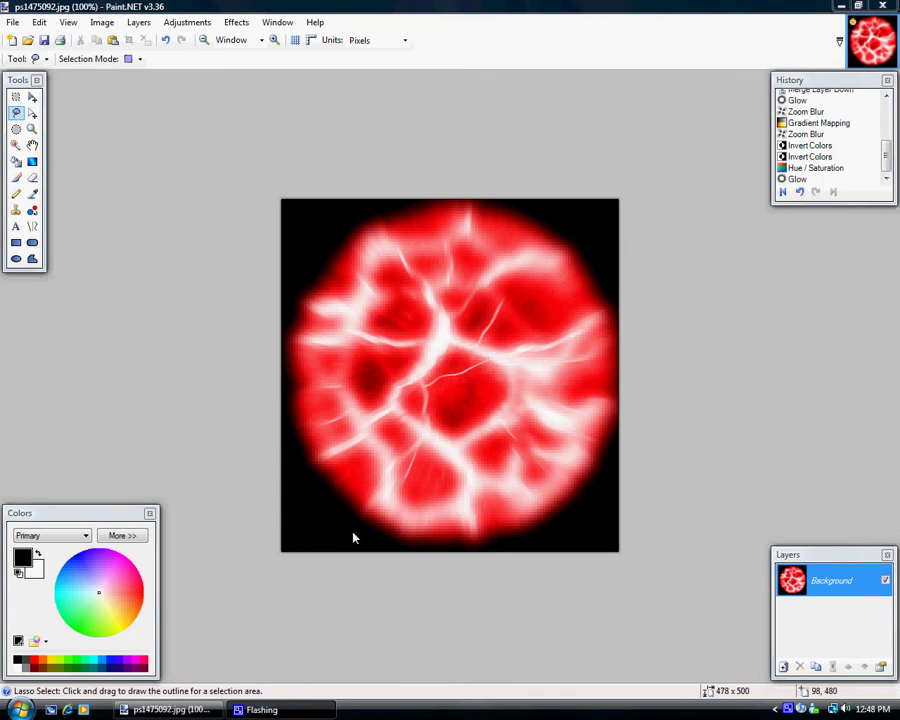
left_click(843, 7)
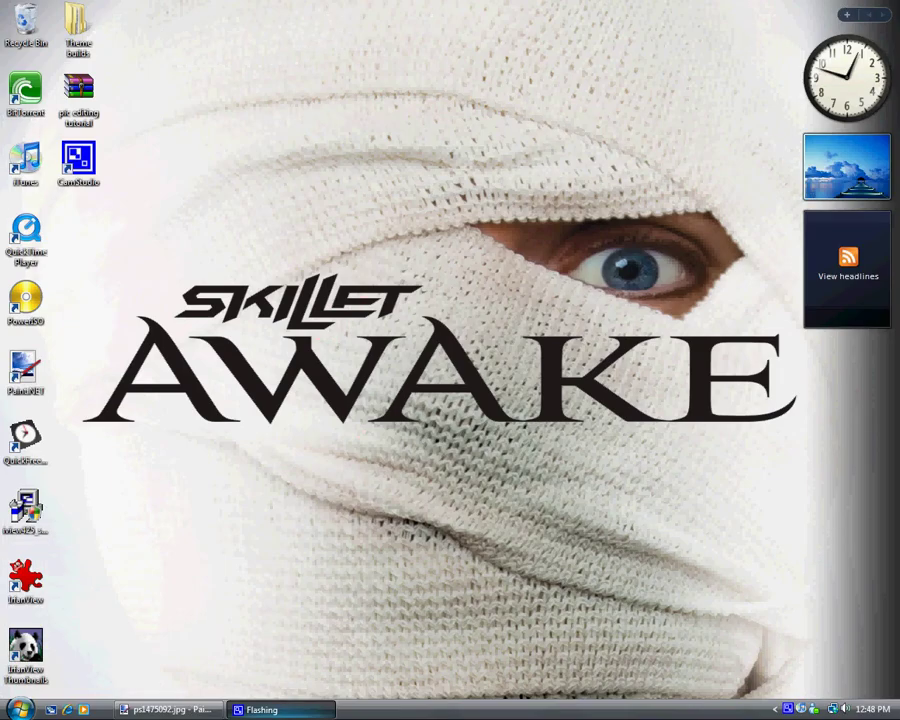